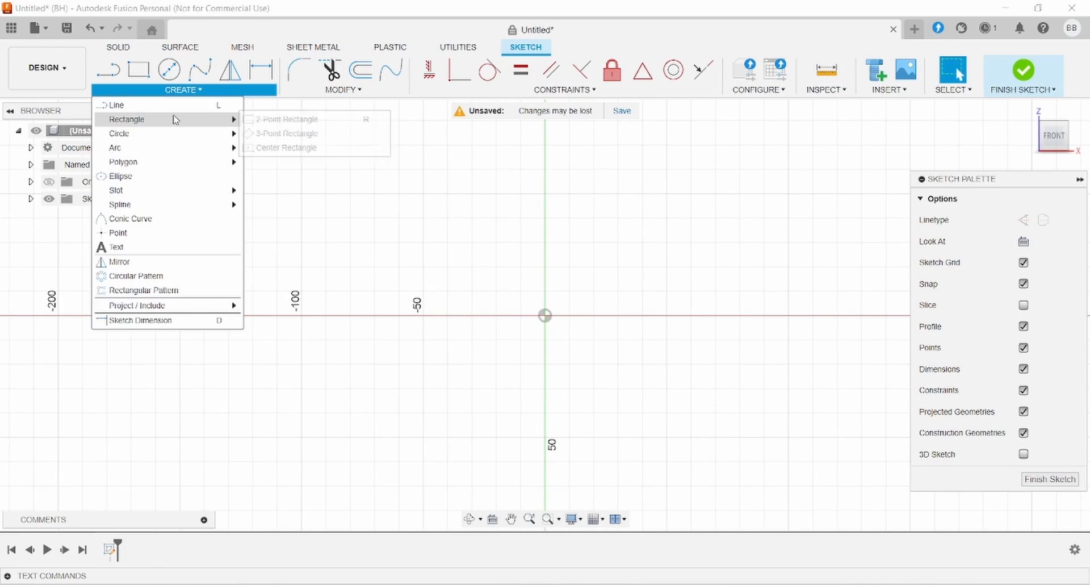
- Draw a center rectangle with its centre on the sketch origin
{"action": "left_click", "coordinate": [287, 147]}
{"action": "left_click", "coordinate": [545, 315]}
{"action": "left_click", "coordinate": [644, 243]}
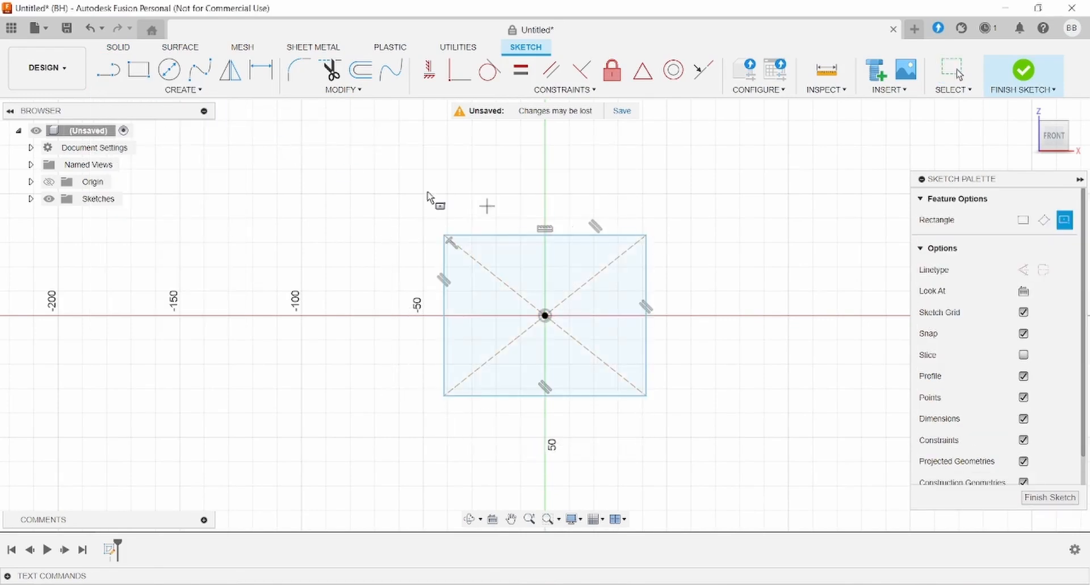
- Dimension the rectangle to 100 mm wide and 70 mm high
{"action": "left_click", "coordinate": [261, 70]}
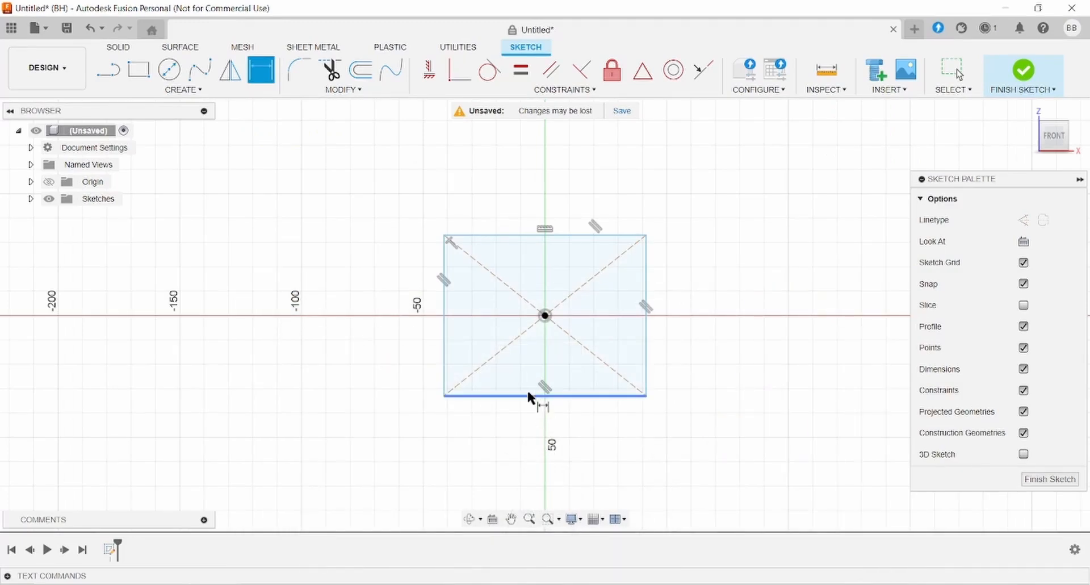
{"action": "left_click", "coordinate": [526, 394]}
{"action": "left_click", "coordinate": [522, 451]}
{"action": "type", "text": "100"}
{"action": "key", "text": "Return"}
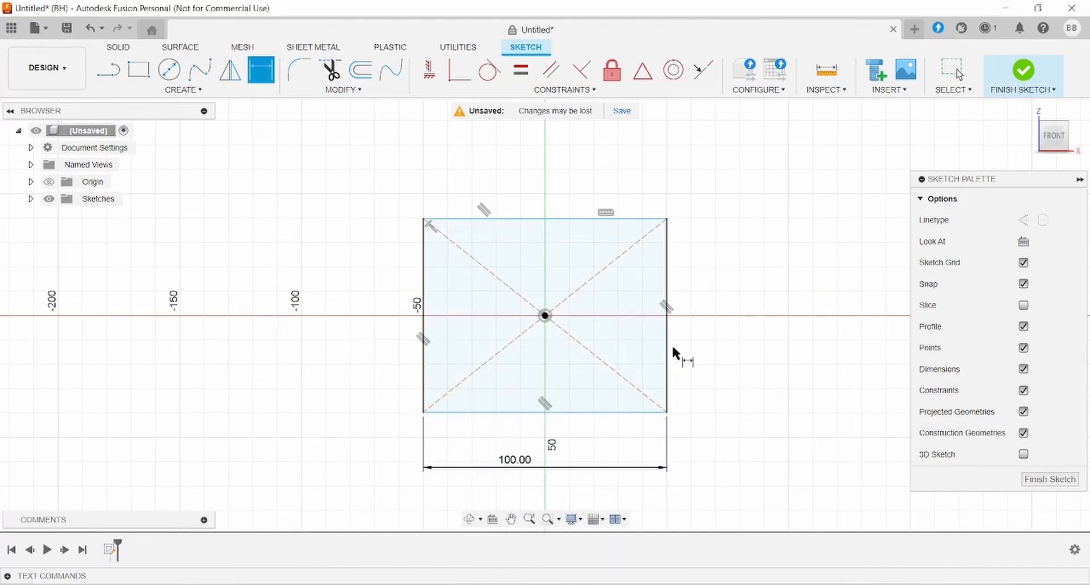
{"action": "left_click", "coordinate": [663, 361]}
{"action": "left_click", "coordinate": [706, 344]}
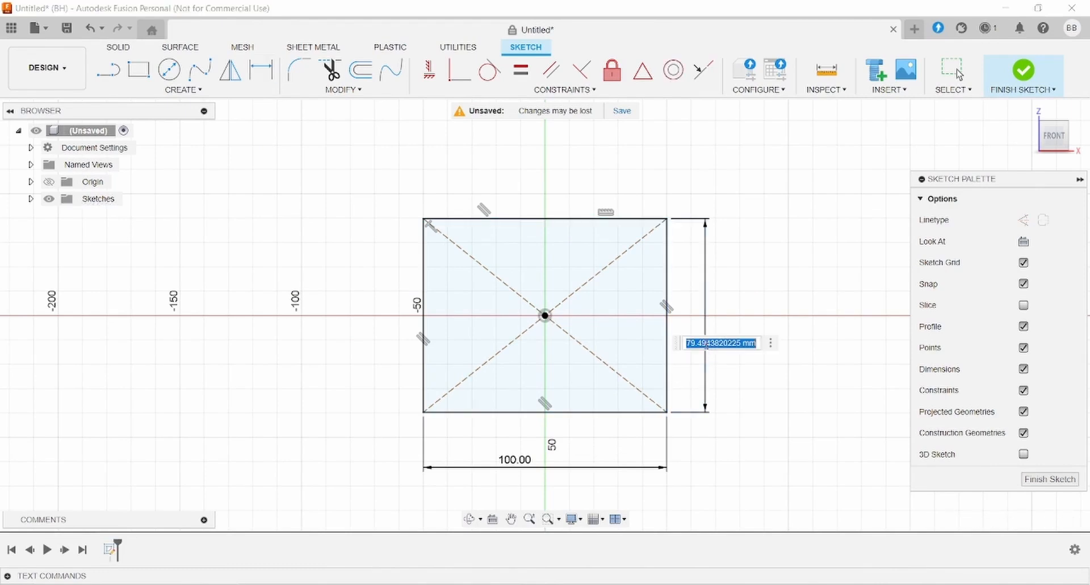
{"action": "type", "text": "70"}
{"action": "key", "text": "Return"}
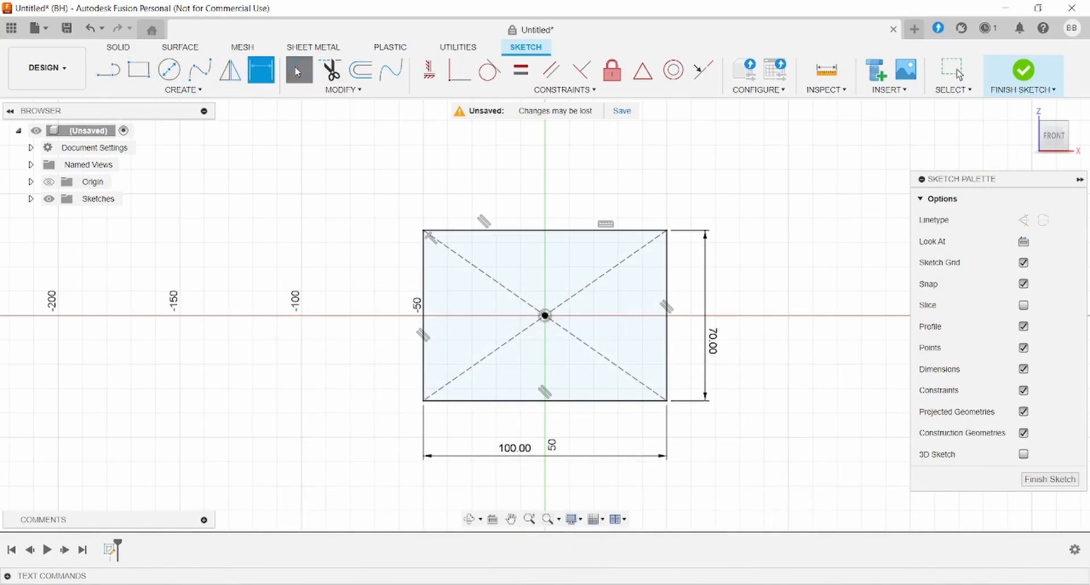
- Fillet the two lower corners of the rectangle with a 20 mm radius
{"action": "left_click", "coordinate": [298, 71]}
{"action": "left_click", "coordinate": [424, 386]}
{"action": "left_click", "coordinate": [443, 400]}
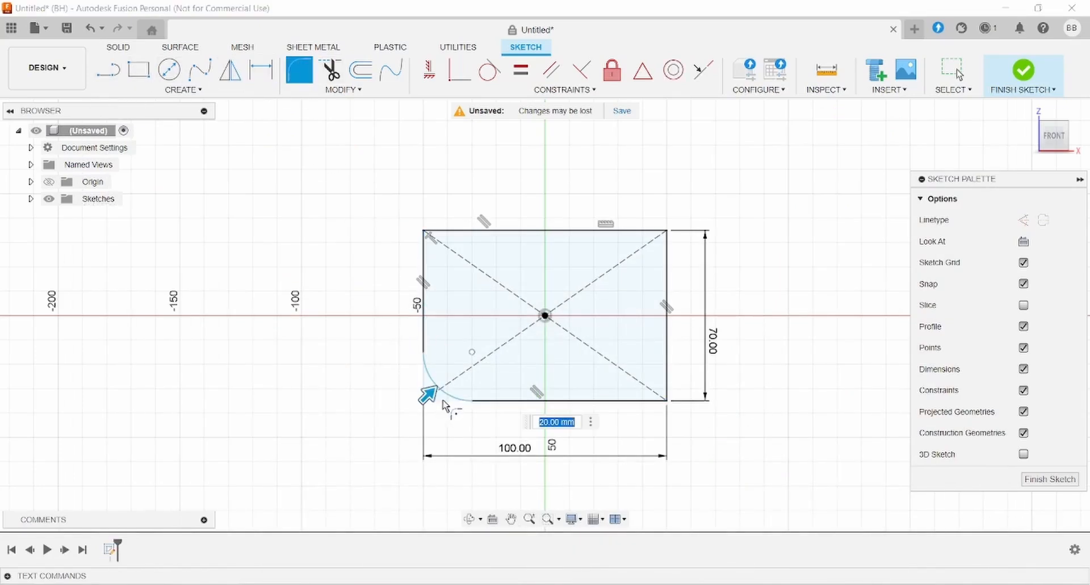
{"action": "left_click", "coordinate": [667, 392]}
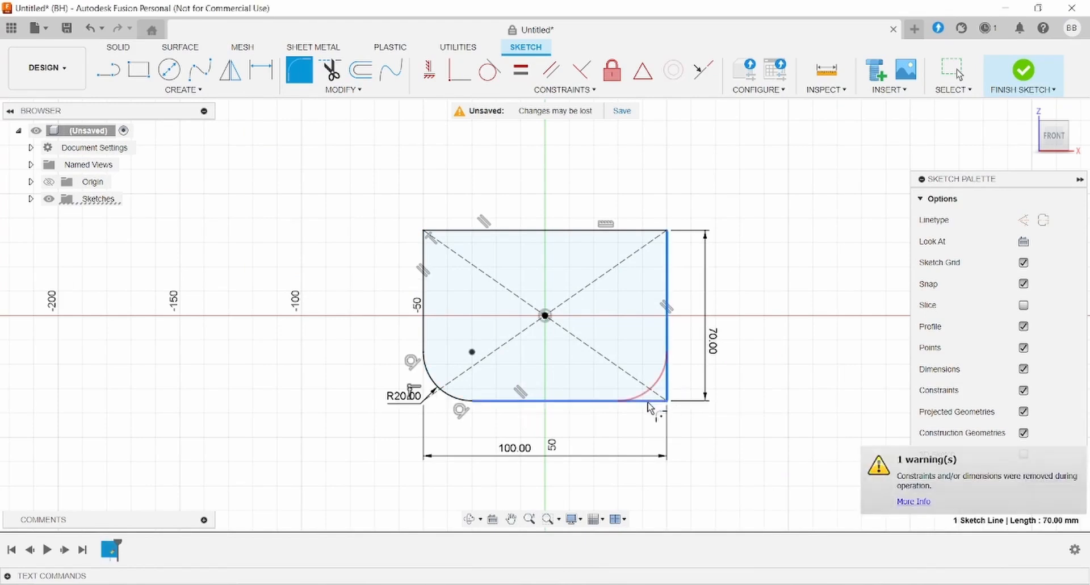
{"action": "left_click", "coordinate": [609, 401]}
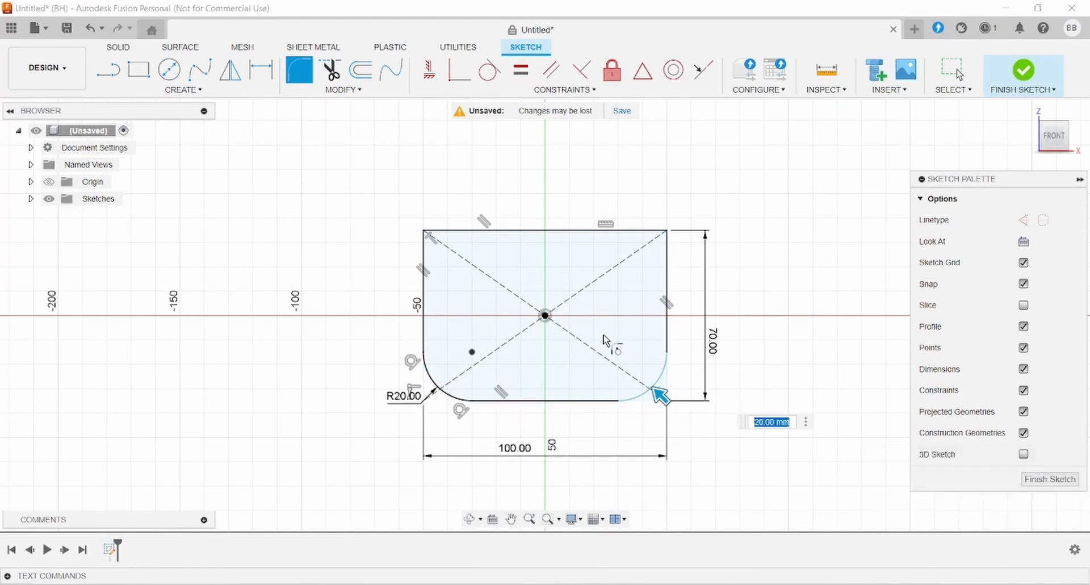
{"action": "key", "text": "Return"}
{"action": "key", "text": "Escape"}
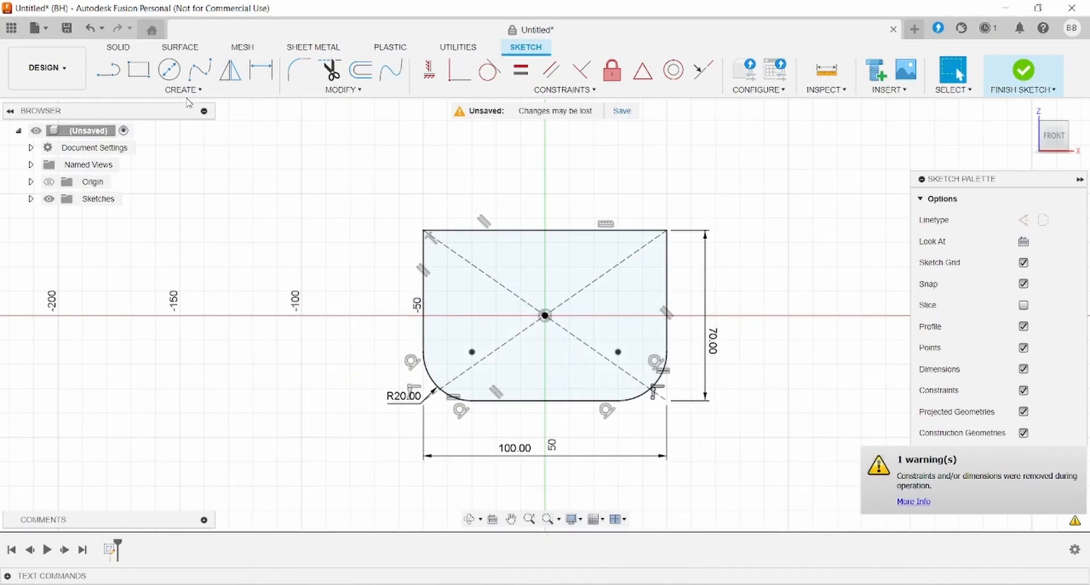
- Draw a vertical center-to-center slot upward from the lower-left fillet centre, about 25 mm between centres and about 13 mm wide
{"action": "left_click", "coordinate": [186, 91]}
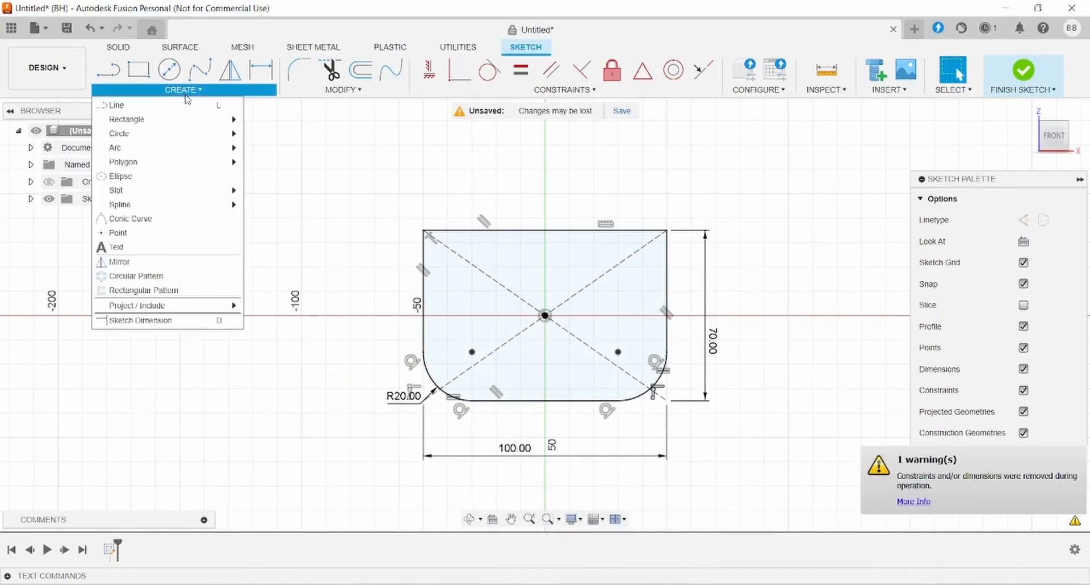
{"action": "mouse_move", "coordinate": [162, 190]}
{"action": "left_click", "coordinate": [252, 190]}
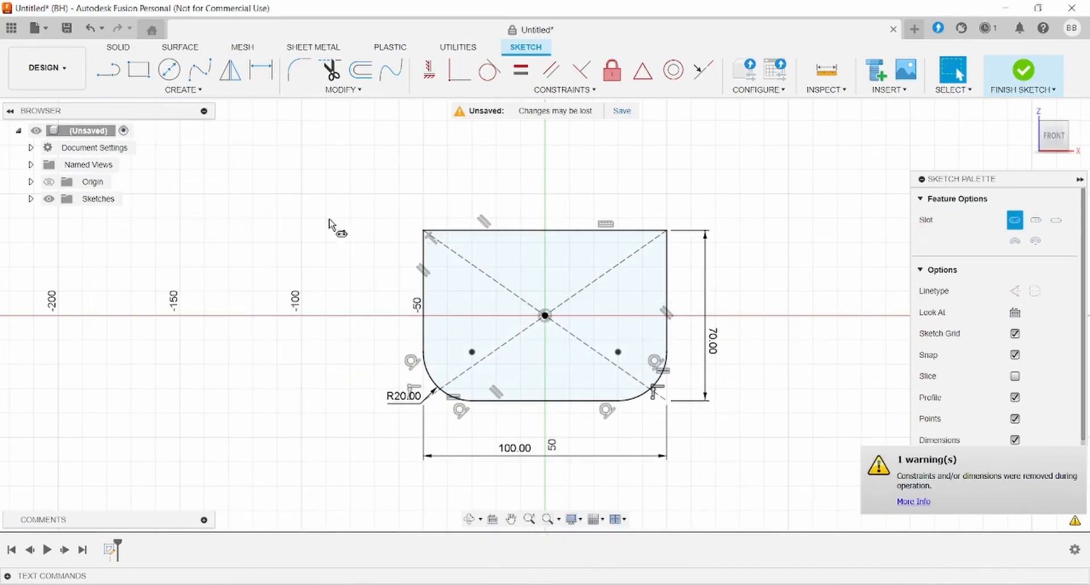
{"action": "left_click", "coordinate": [471, 352]}
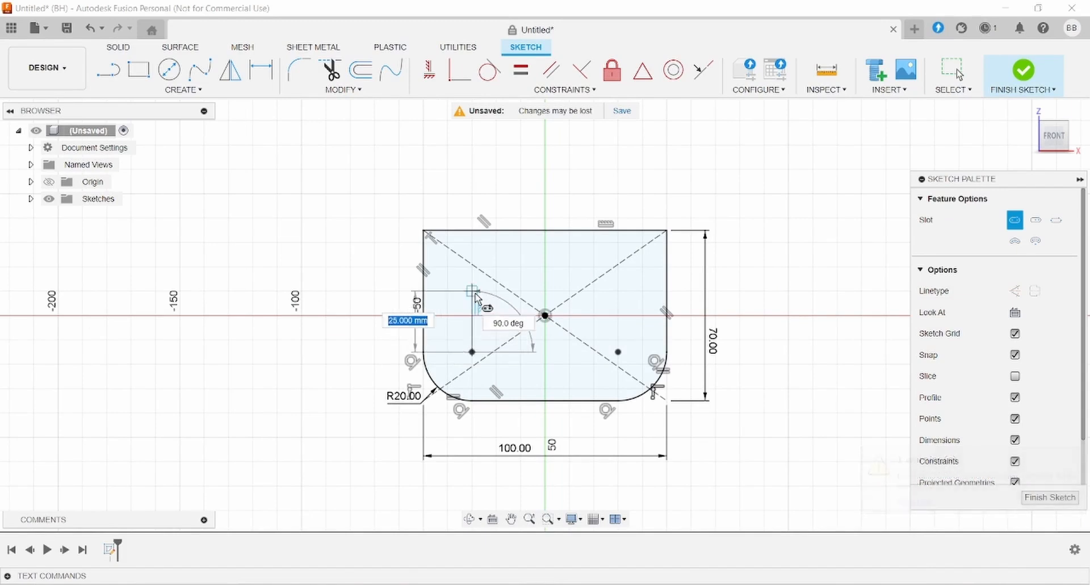
{"action": "left_click", "coordinate": [471, 292]}
{"action": "left_click", "coordinate": [486, 337]}
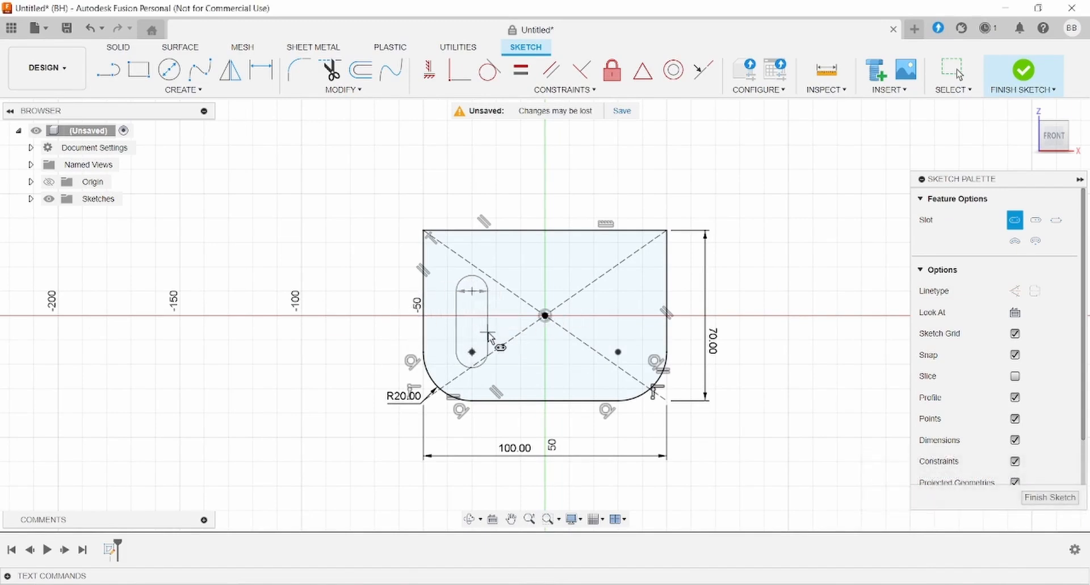
- Check the Part 18 reference drawing and set the slot's end radius to 6 mm
{"action": "left_click", "coordinate": [260, 68]}
{"action": "key", "text": "alt+Tab"}
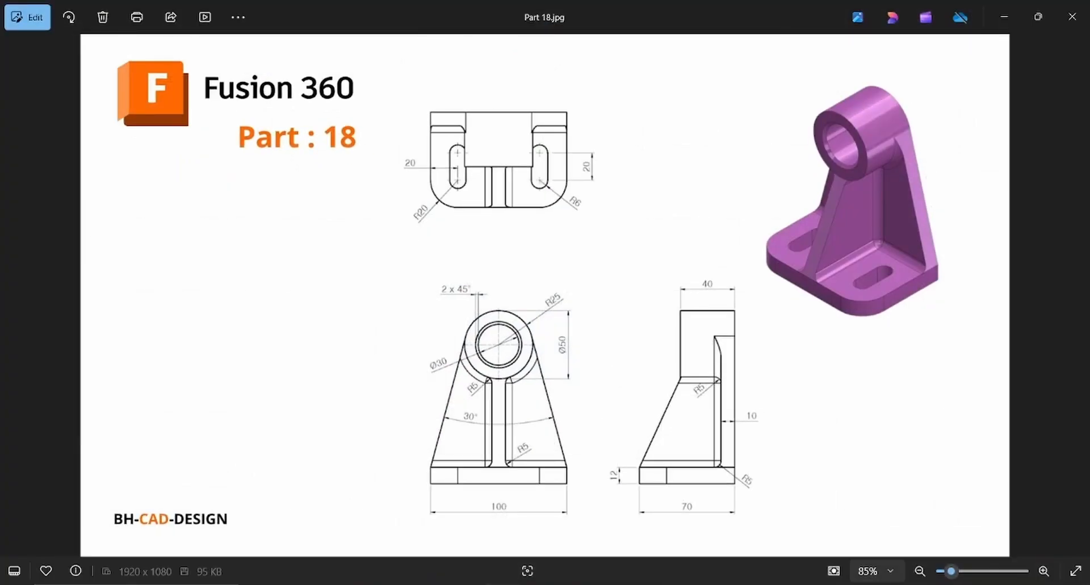
{"action": "key", "text": "alt+Tab"}
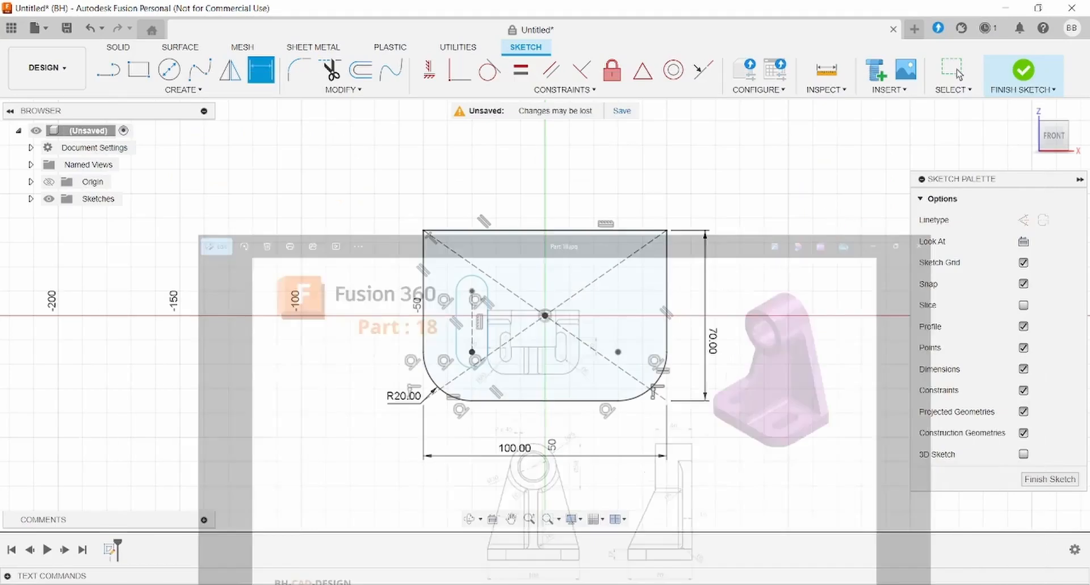
{"action": "left_click", "coordinate": [464, 357]}
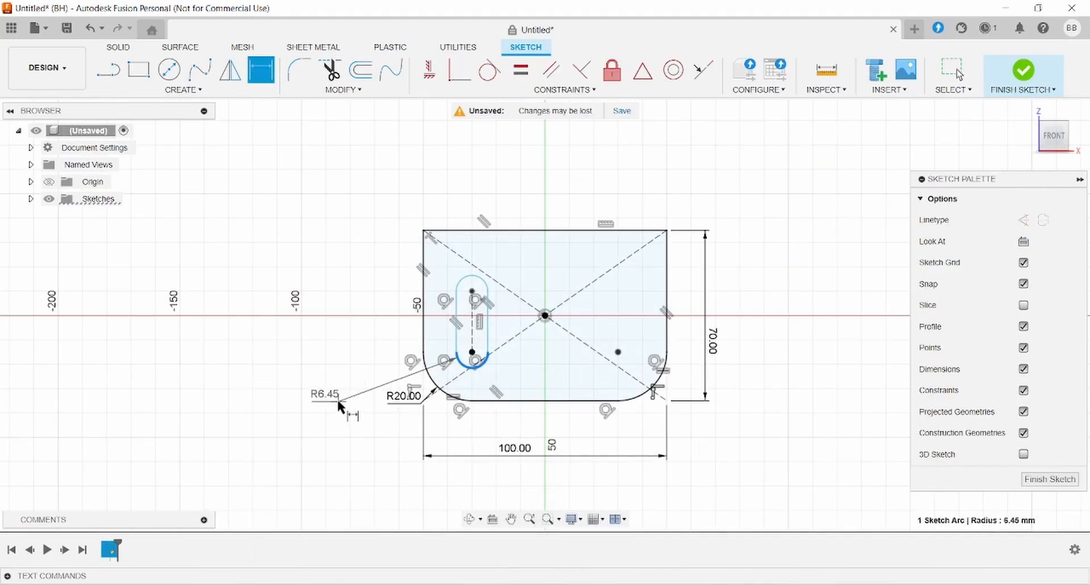
{"action": "left_click", "coordinate": [339, 400]}
{"action": "type", "text": "6"}
{"action": "key", "text": "Return"}
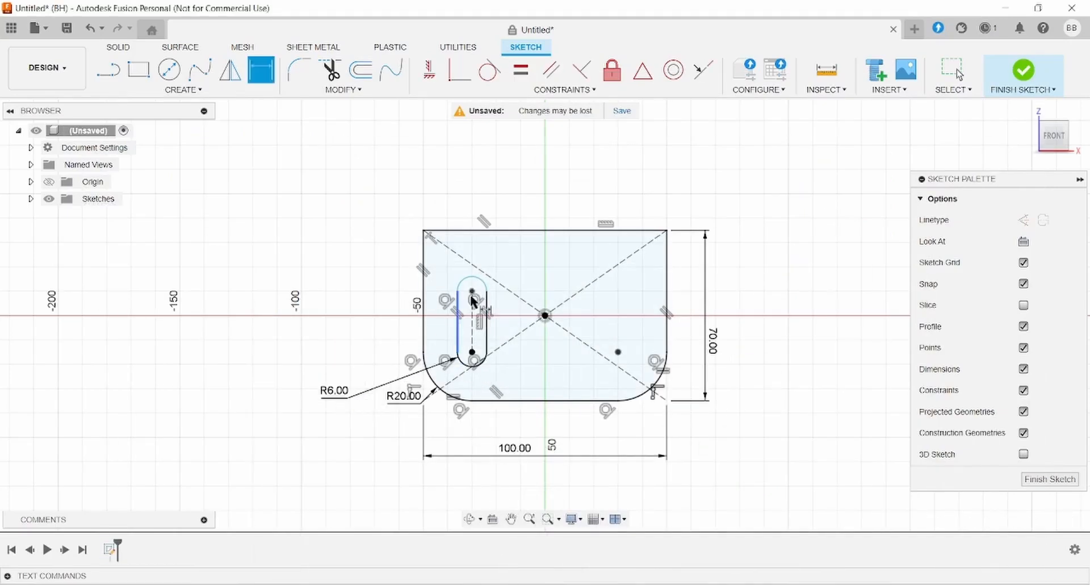
- Dimension the distance between the slot's two arc centres to 20 mm
{"action": "left_click", "coordinate": [469, 335]}
{"action": "left_click", "coordinate": [407, 326]}
{"action": "type", "text": "20"}
{"action": "key", "text": "Return"}
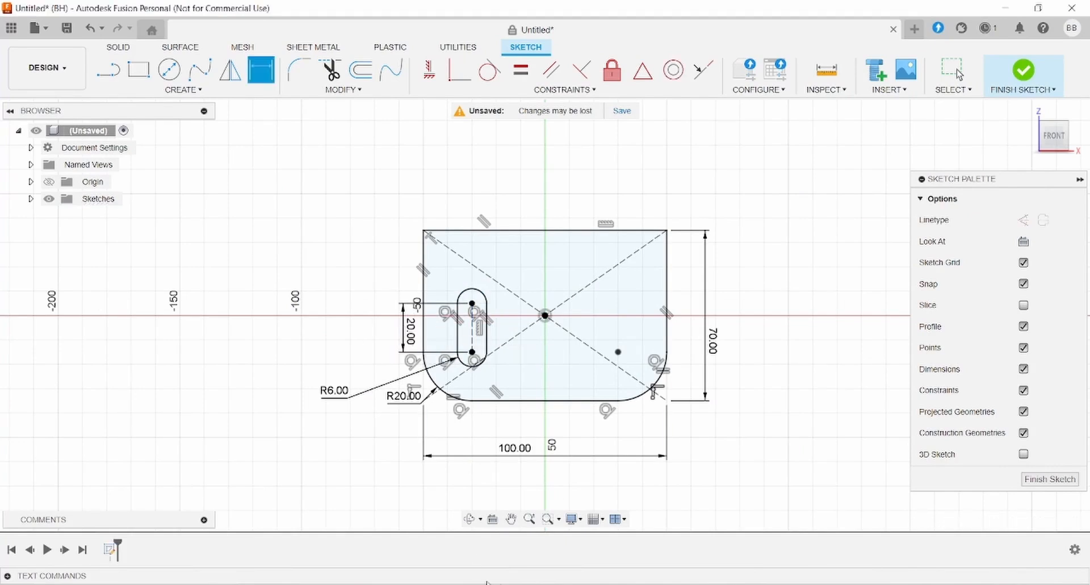
- Check the reference drawing again and draw a vertical construction line about 56 mm long upward from the origin
{"action": "key", "text": "alt+Tab"}
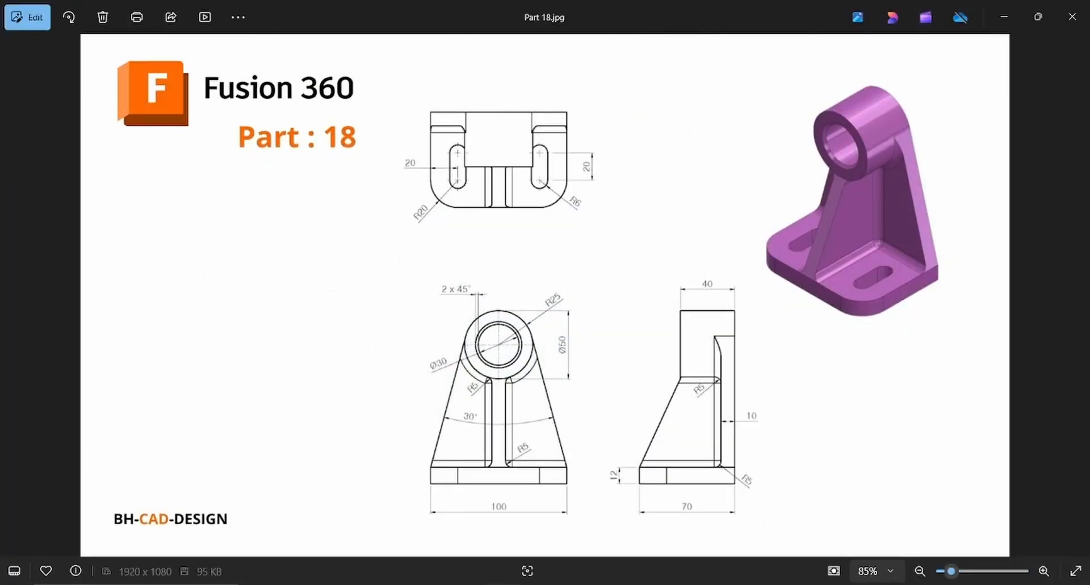
{"action": "key", "text": "alt+Tab"}
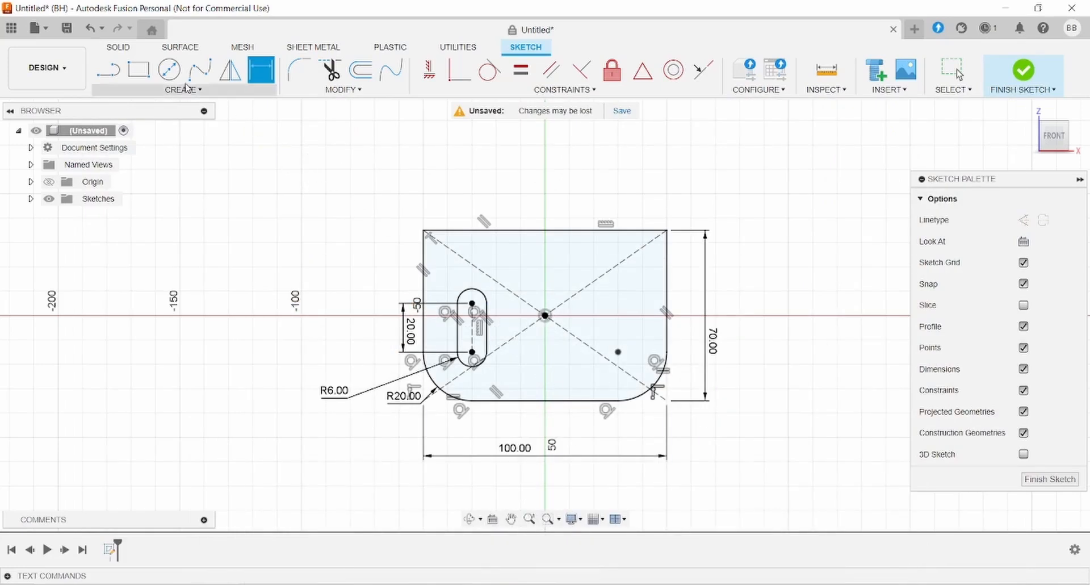
{"action": "left_click", "coordinate": [108, 70]}
{"action": "left_click", "coordinate": [1023, 220]}
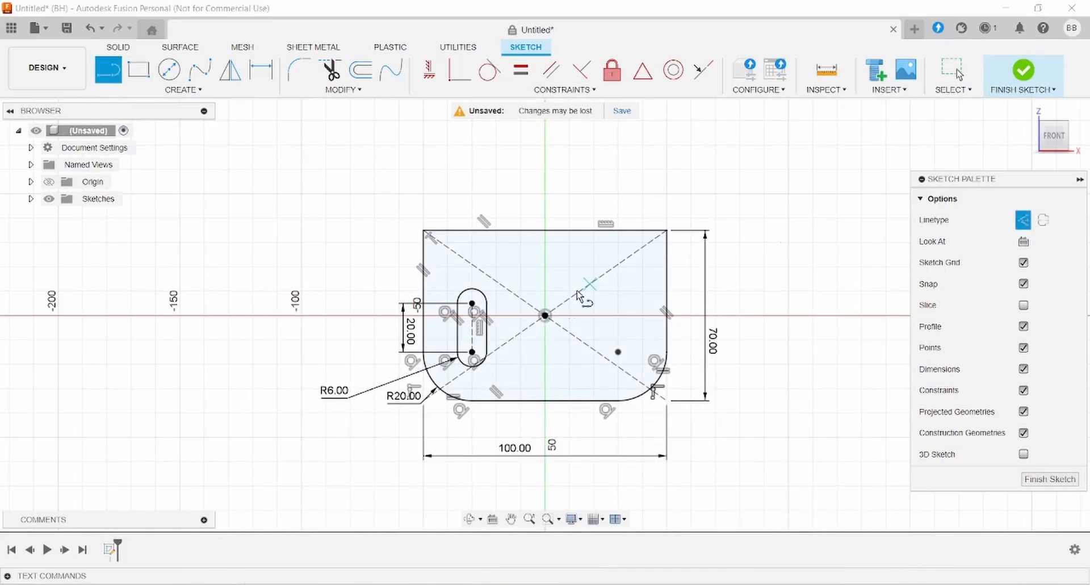
{"action": "left_click", "coordinate": [545, 316]}
{"action": "left_click", "coordinate": [545, 180]}
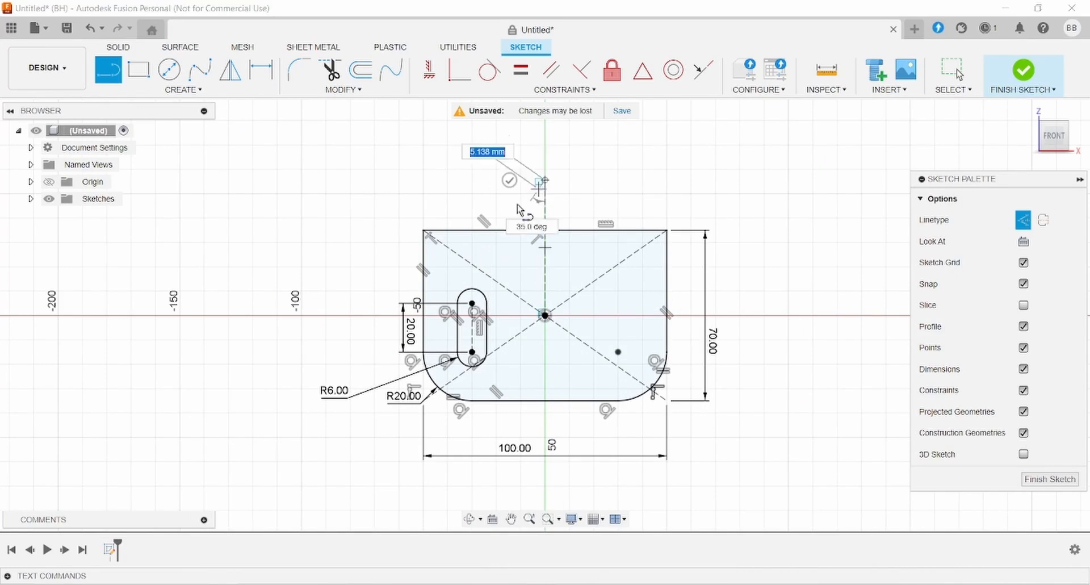
{"action": "key", "text": "Escape"}
- Mirror the whole slot across the vertical construction line
{"action": "left_click_drag", "start_coordinate": [441, 278], "coordinate": [530, 386]}
{"action": "left_click", "coordinate": [211, 92]}
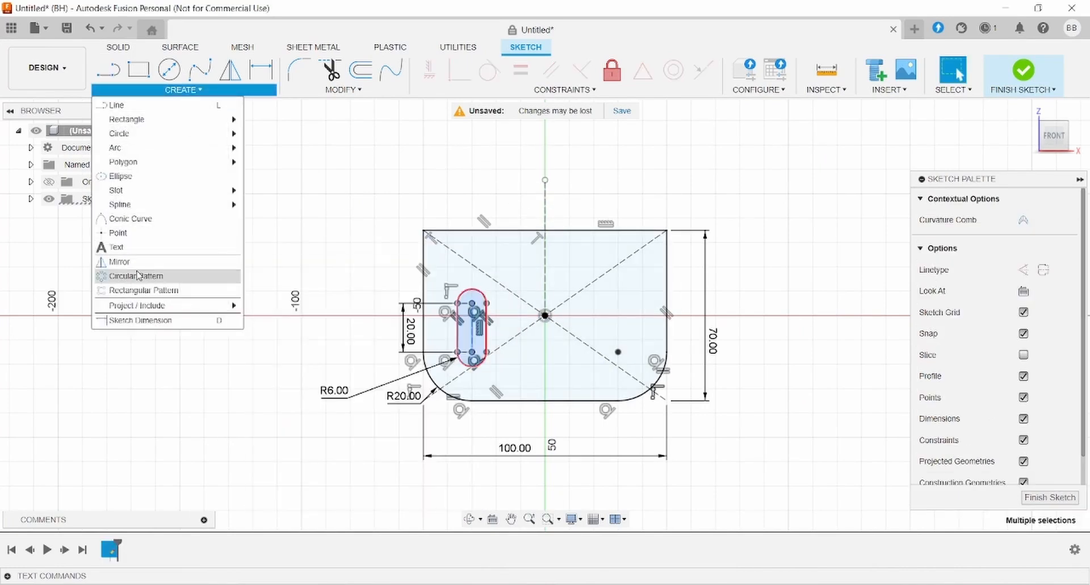
{"action": "left_click", "coordinate": [122, 260]}
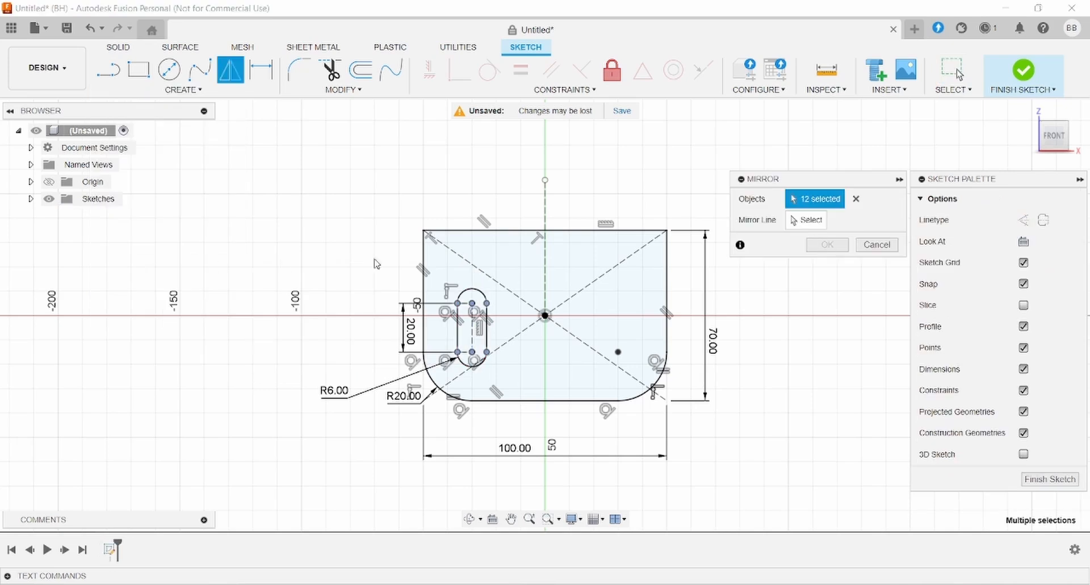
{"action": "left_click", "coordinate": [816, 223]}
{"action": "left_click", "coordinate": [545, 269]}
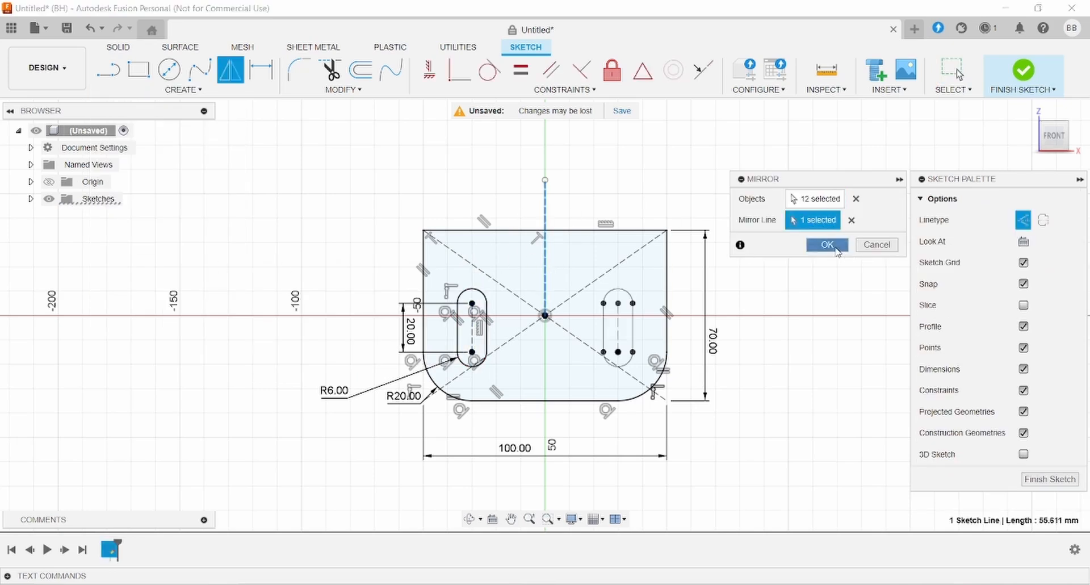
{"action": "left_click", "coordinate": [827, 244]}
- Extrude the plate profile around the two slots 12 mm as a new body
{"action": "left_click", "coordinate": [118, 47]}
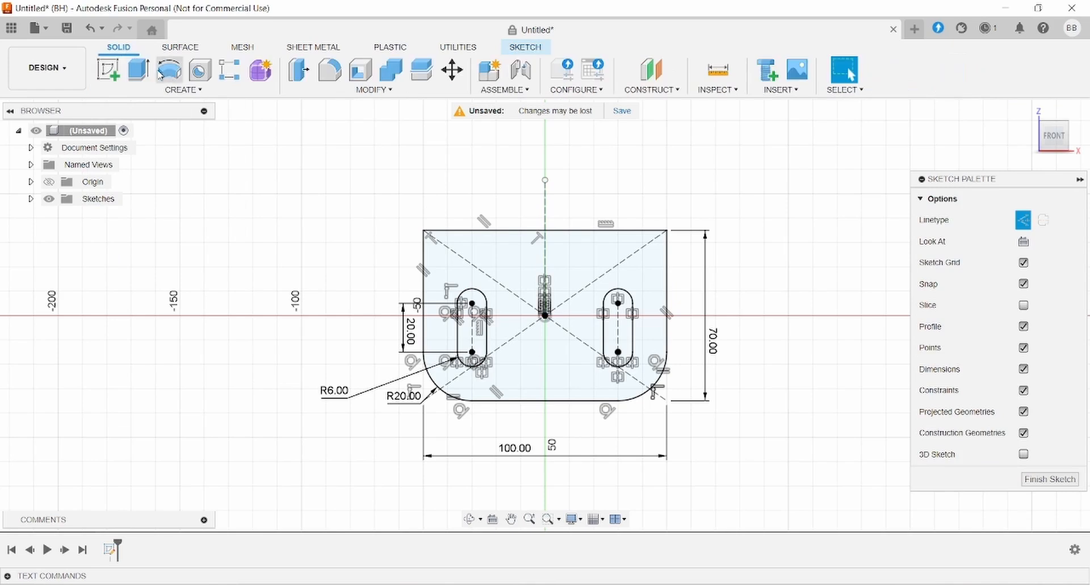
{"action": "left_click", "coordinate": [139, 69]}
{"action": "left_click", "coordinate": [540, 355]}
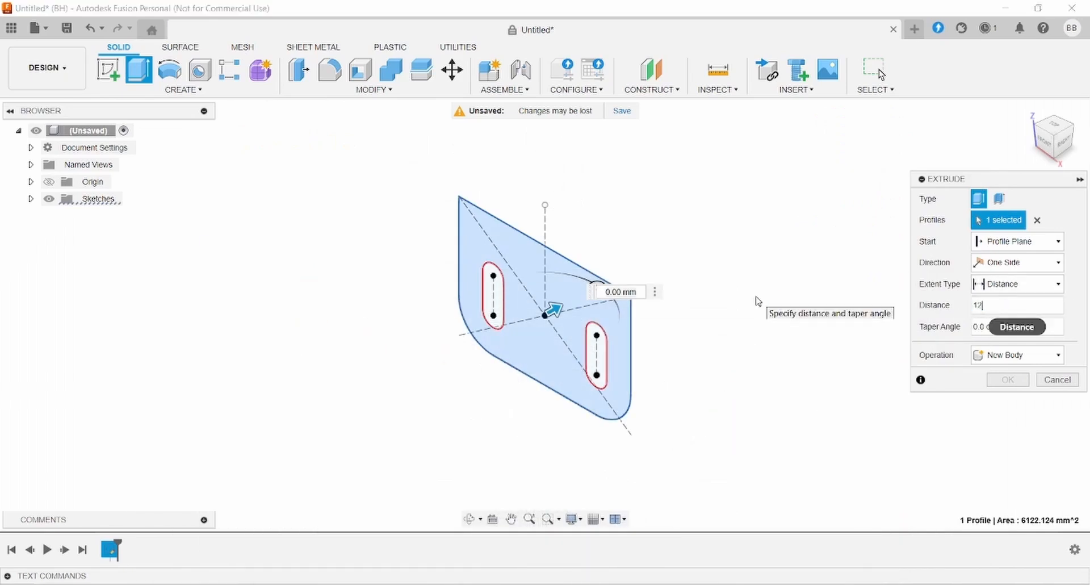
{"action": "type", "text": "0"}
{"action": "key", "text": "Return"}
- Start a new sketch on the plate's long straight side face, opposite the rounded corners
{"action": "middle_click_drag", "start_coordinate": [650, 228], "coordinate": [592, 410], "text": "shift"}
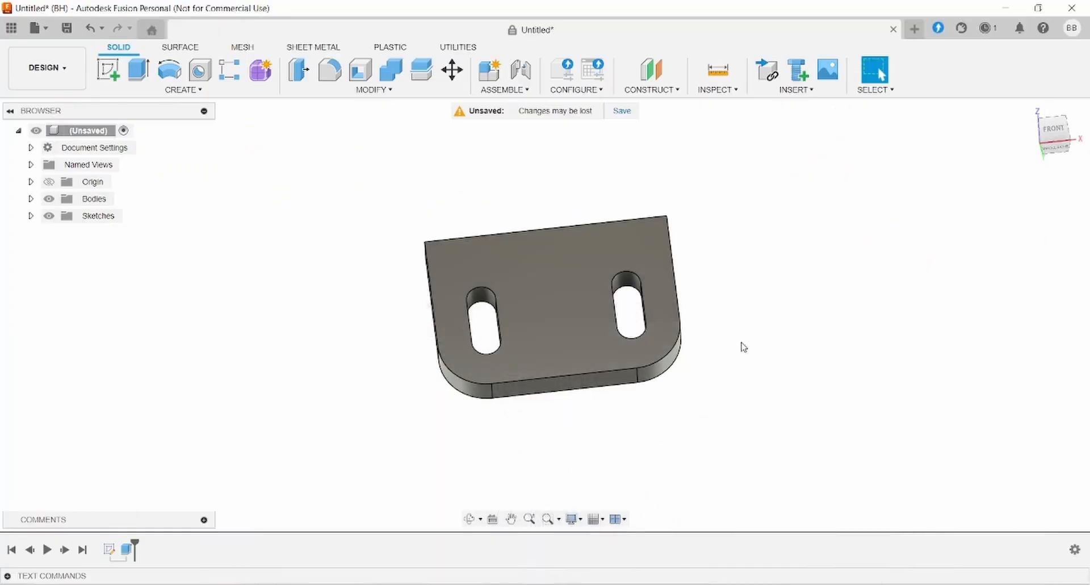
{"action": "middle_click_drag", "start_coordinate": [744, 347], "coordinate": [622, 326], "text": "shift"}
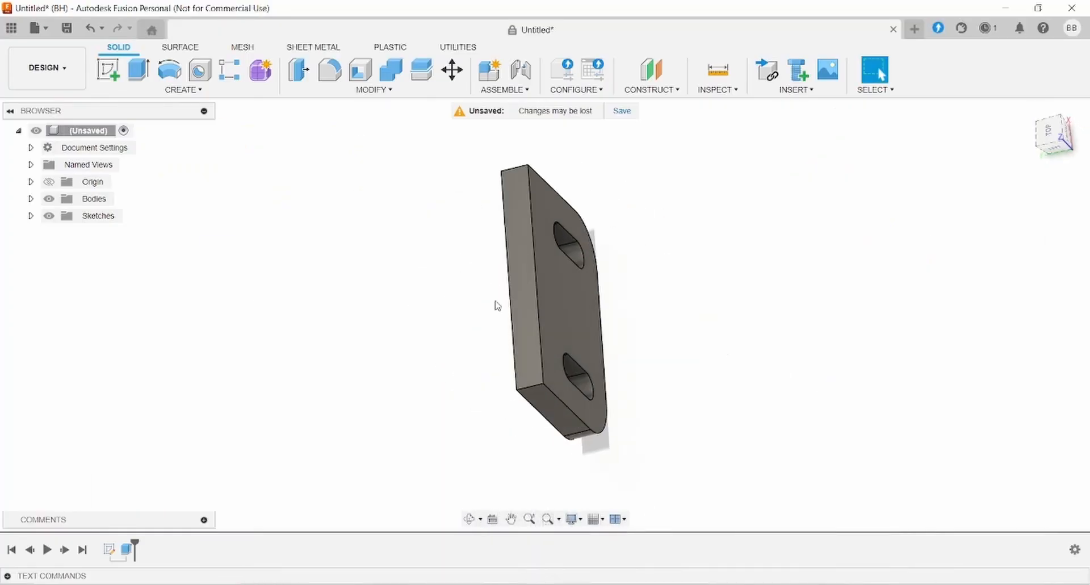
{"action": "left_click", "coordinate": [519, 292]}
{"action": "left_click", "coordinate": [108, 69]}
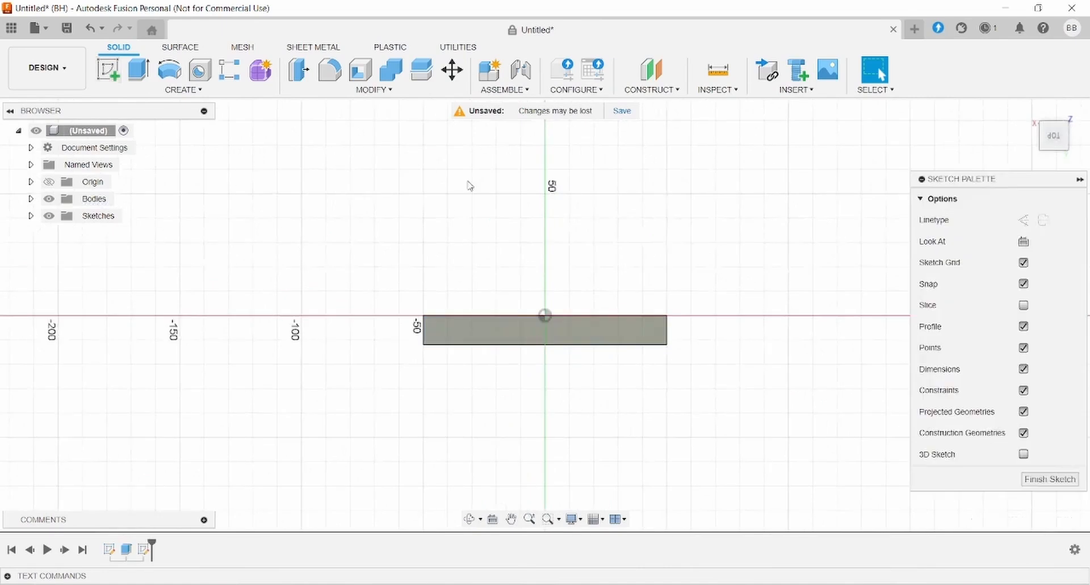
- Draw two concentric circles centred on the vertical axis above the plate, the inner one about 36 mm in diameter
{"action": "left_click", "coordinate": [168, 70]}
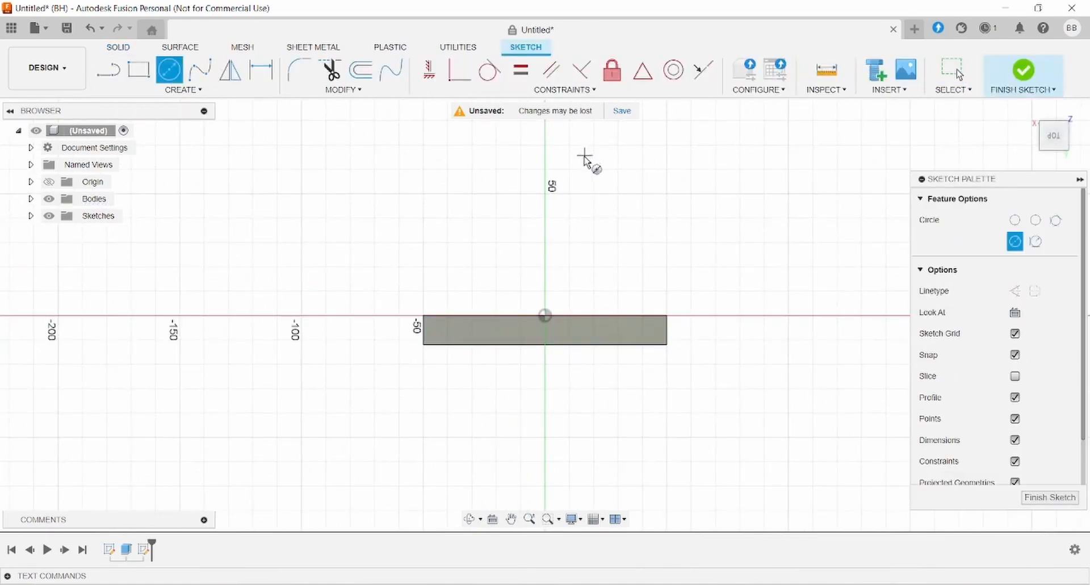
{"action": "left_click", "coordinate": [544, 156]}
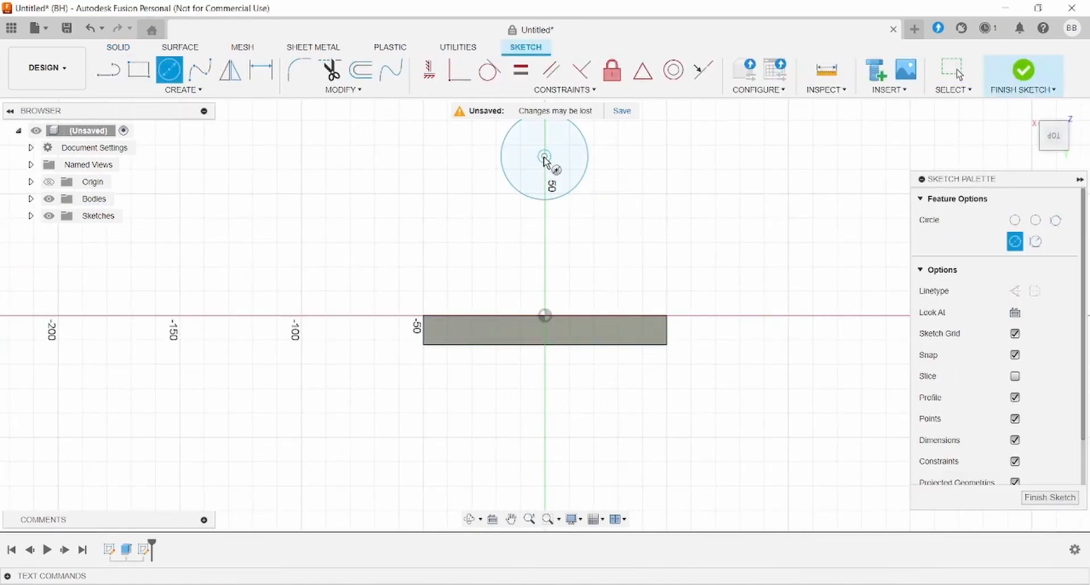
{"action": "left_click", "coordinate": [614, 175]}
{"action": "scroll", "coordinate": [645, 183], "scroll_direction": "down", "scroll_amount": 3}
{"action": "scroll", "coordinate": [660, 163], "scroll_direction": "up", "scroll_amount": 2}
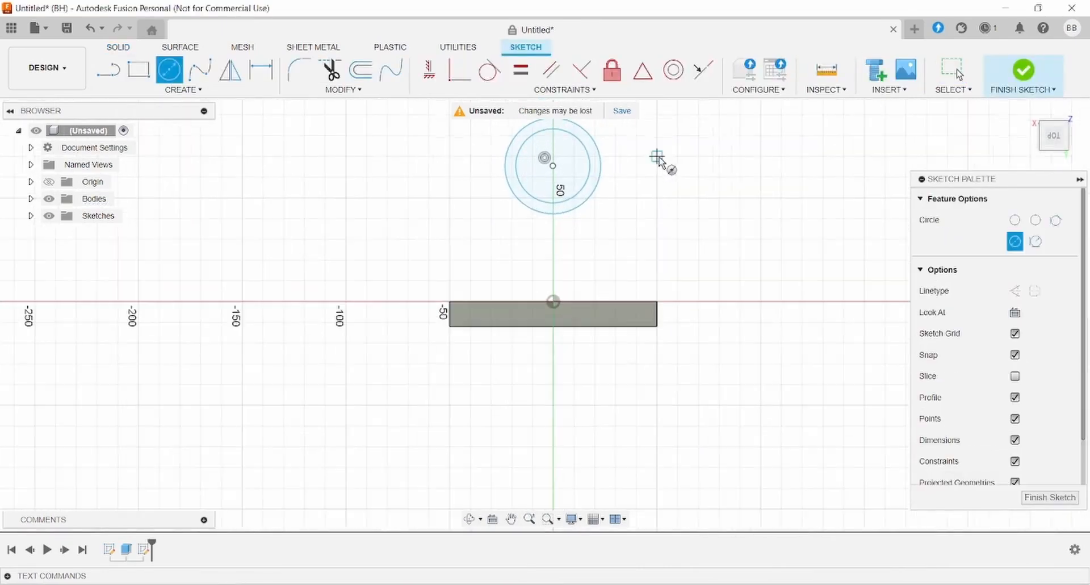
{"action": "scroll", "coordinate": [648, 144], "scroll_direction": "up", "scroll_amount": 1}
{"action": "middle_click_drag", "start_coordinate": [630, 169], "coordinate": [585, 257]}
- Dimension the inner circle's diameter to 30 mm and the outer circle's diameter to 50 mm
{"action": "left_click", "coordinate": [261, 70]}
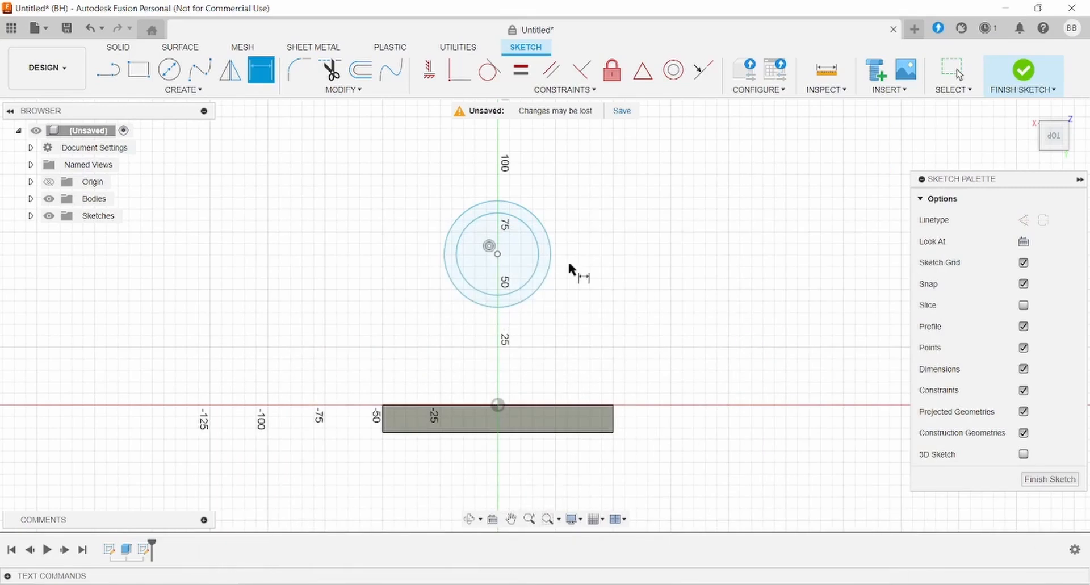
{"action": "left_click", "coordinate": [540, 266]}
{"action": "left_click", "coordinate": [649, 207]}
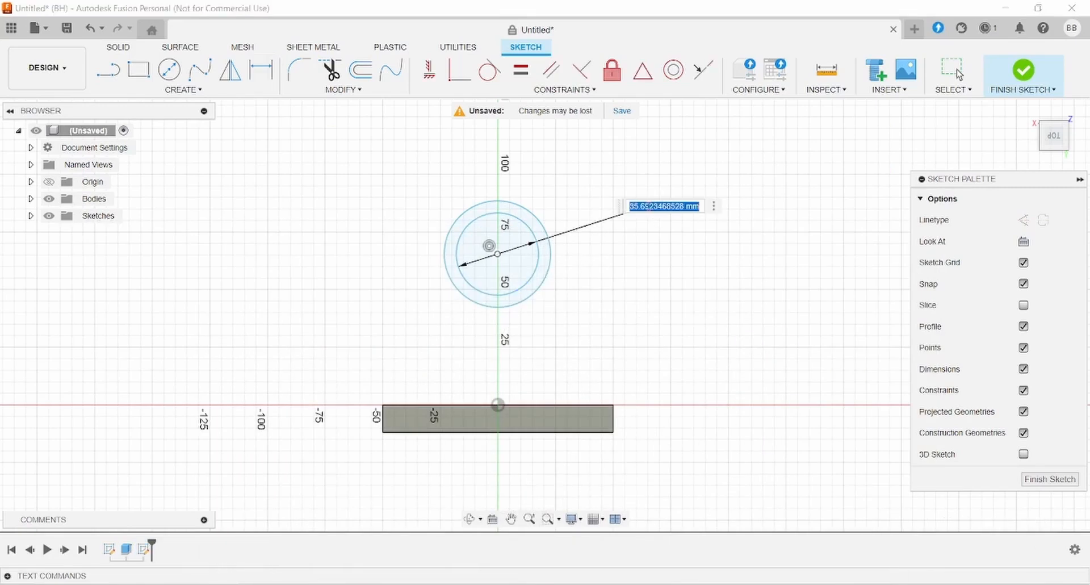
{"action": "type", "text": "30"}
{"action": "key", "text": "Return"}
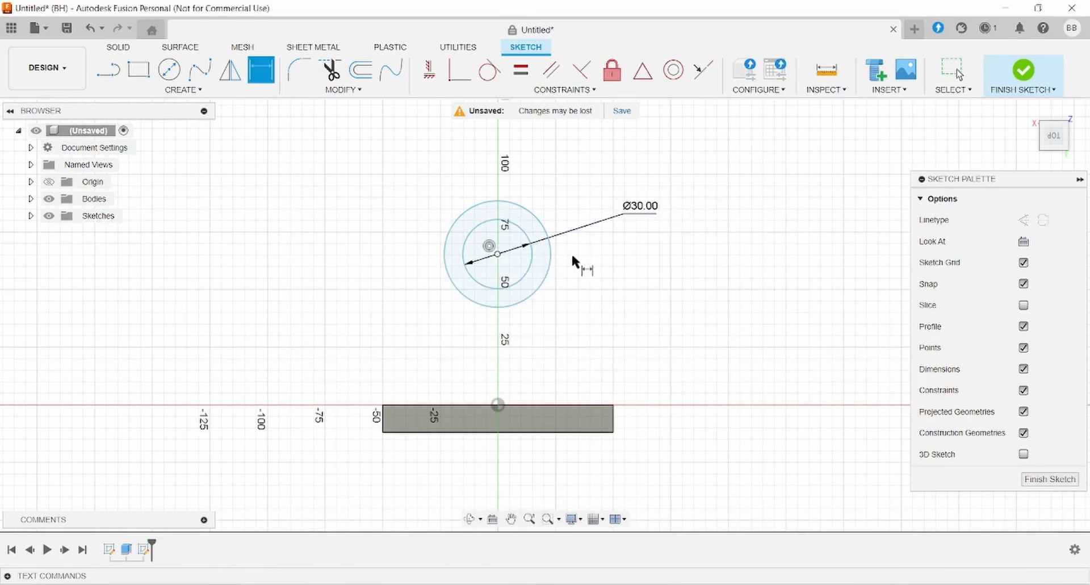
{"action": "left_click", "coordinate": [547, 278]}
{"action": "left_click", "coordinate": [646, 180]}
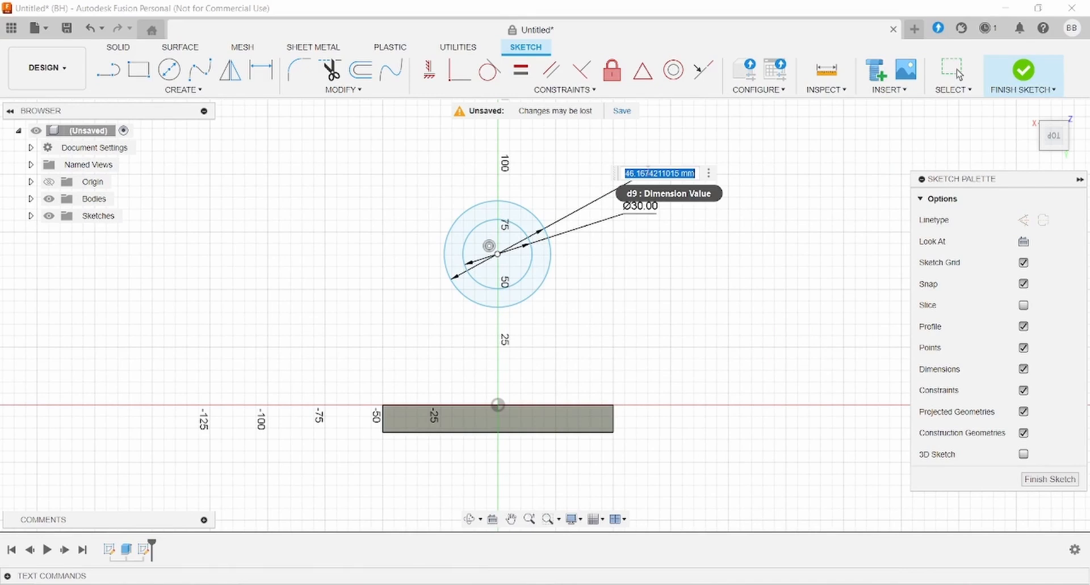
{"action": "type", "text": "50"}
{"action": "key", "text": "Return"}
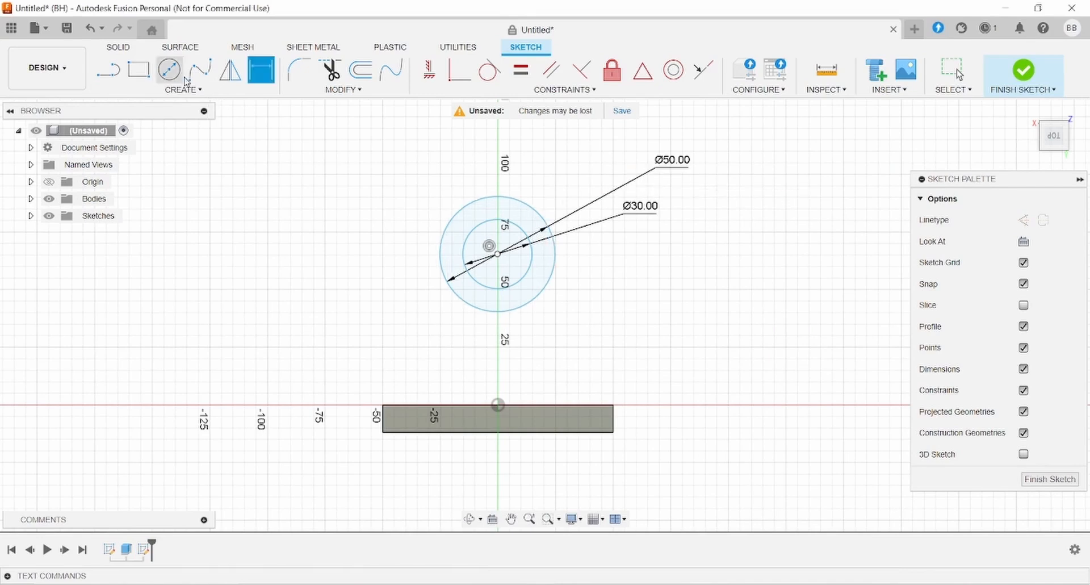
- Draw two construction lines from the plate's two upper corners, each tangent to the outer circle on its own side
{"action": "key", "text": "alt+Tab"}
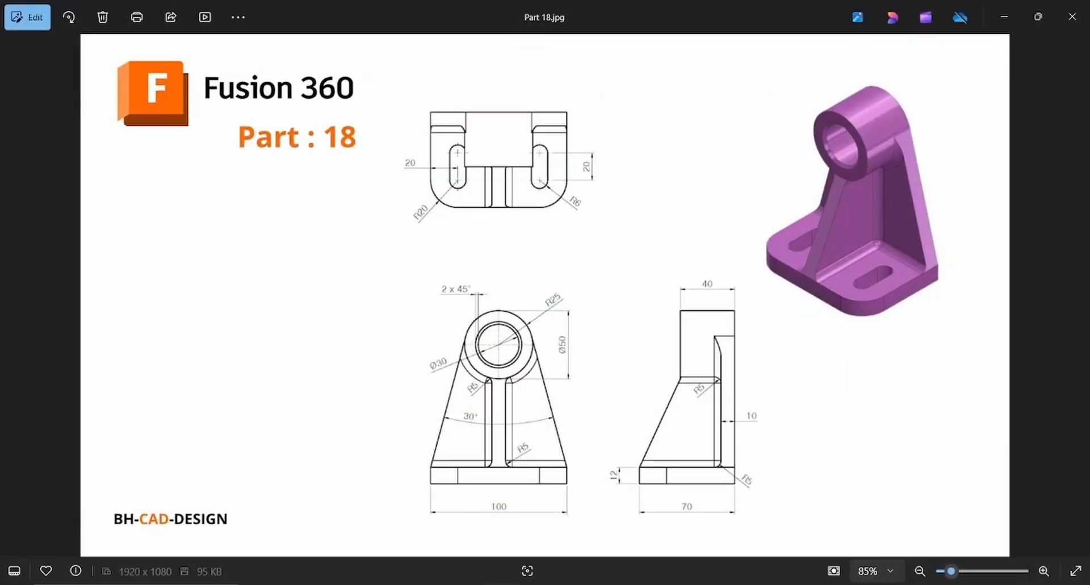
{"action": "key", "text": "alt+Tab"}
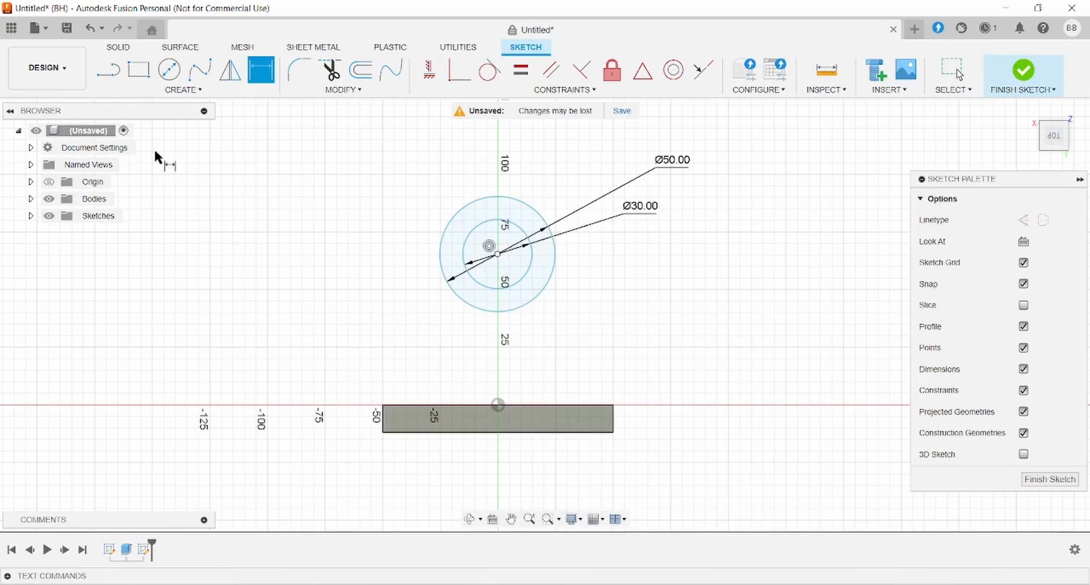
{"action": "left_click", "coordinate": [115, 75]}
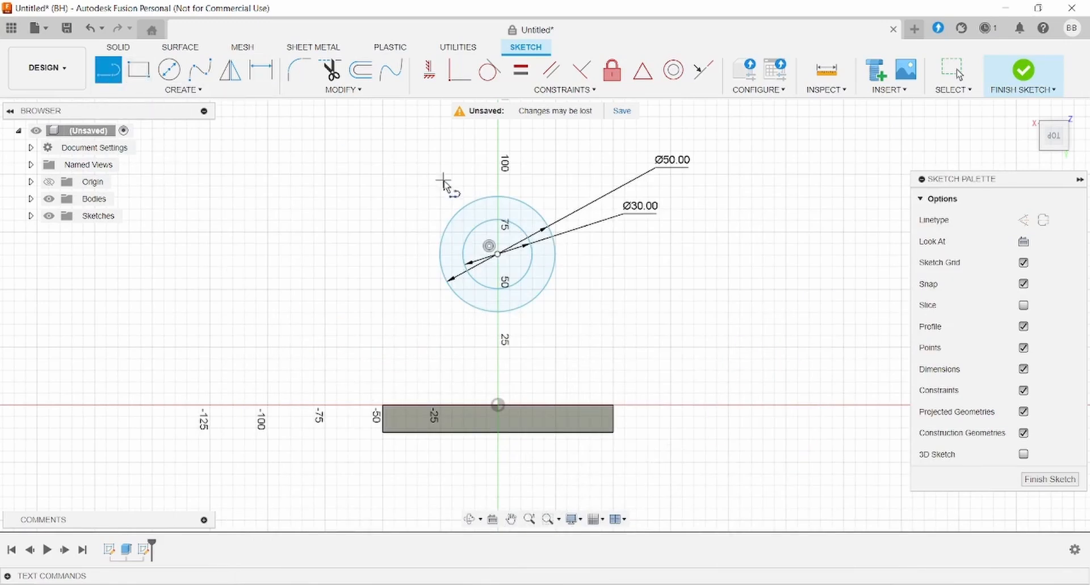
{"action": "left_click", "coordinate": [1023, 220]}
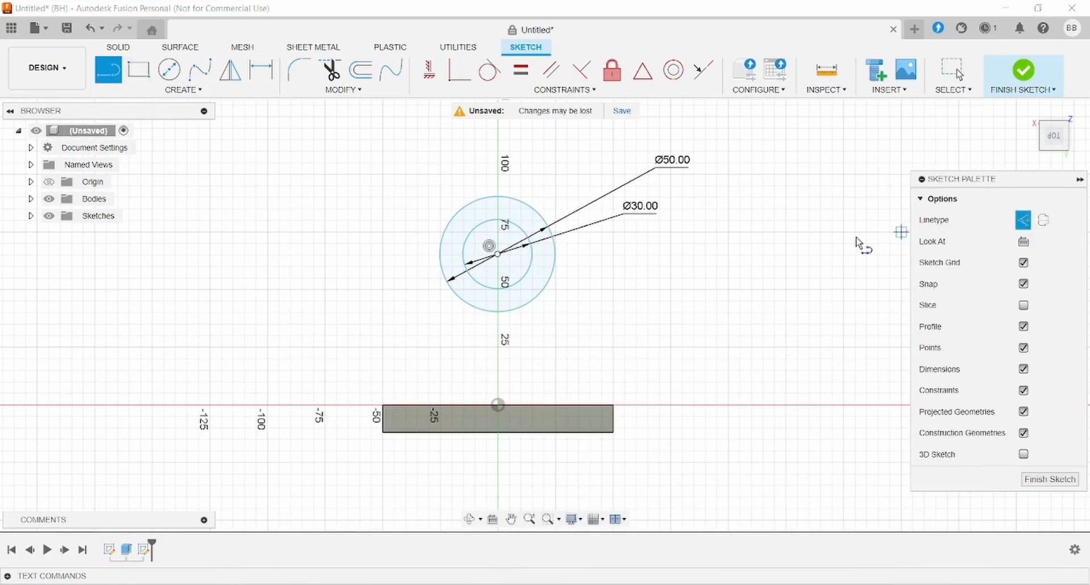
{"action": "left_click", "coordinate": [613, 404]}
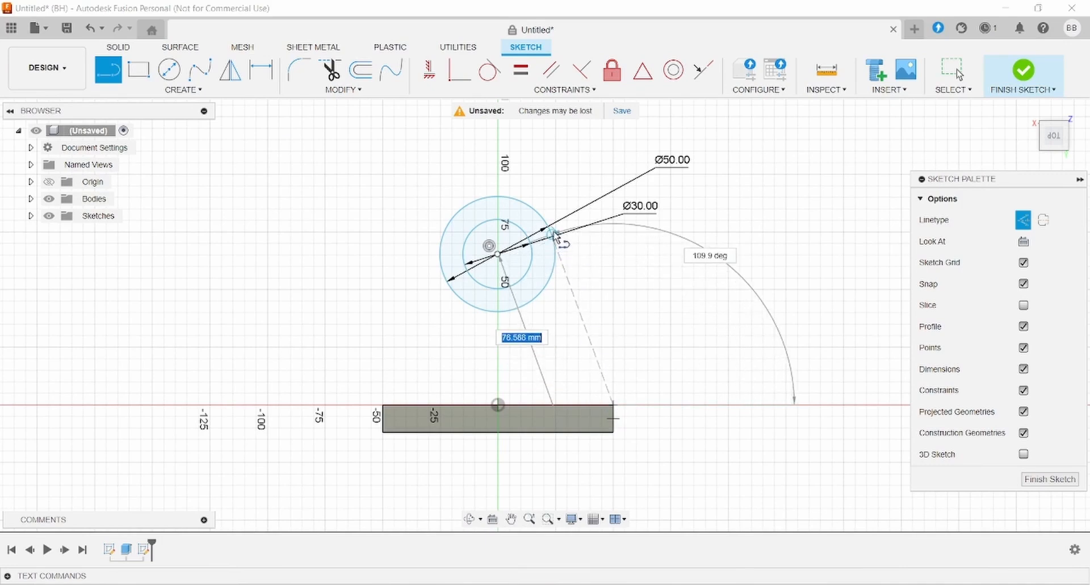
{"action": "left_click", "coordinate": [552, 236]}
{"action": "left_click", "coordinate": [382, 404]}
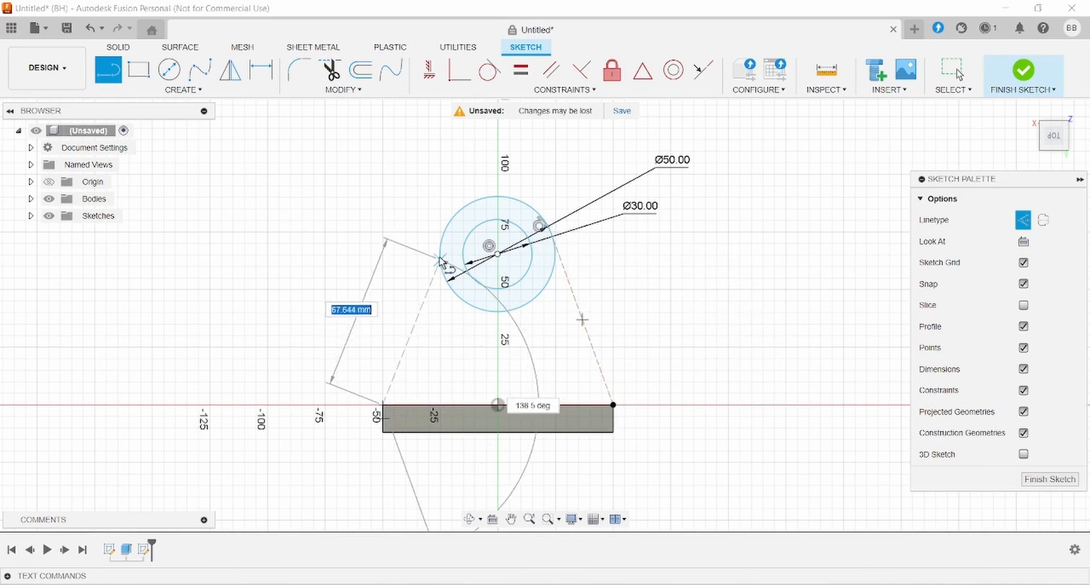
{"action": "left_click", "coordinate": [444, 235]}
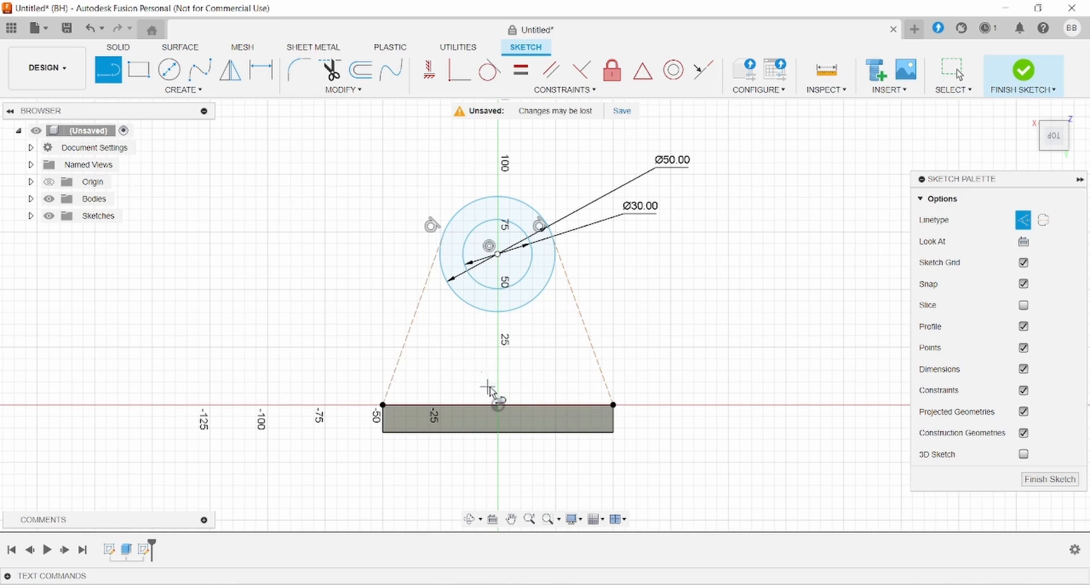
- Join the origin to the circles' centre with a construction line constrained vertical, raising the circles to about 89 mm above the plate
{"action": "left_click", "coordinate": [498, 404]}
{"action": "left_click", "coordinate": [498, 253]}
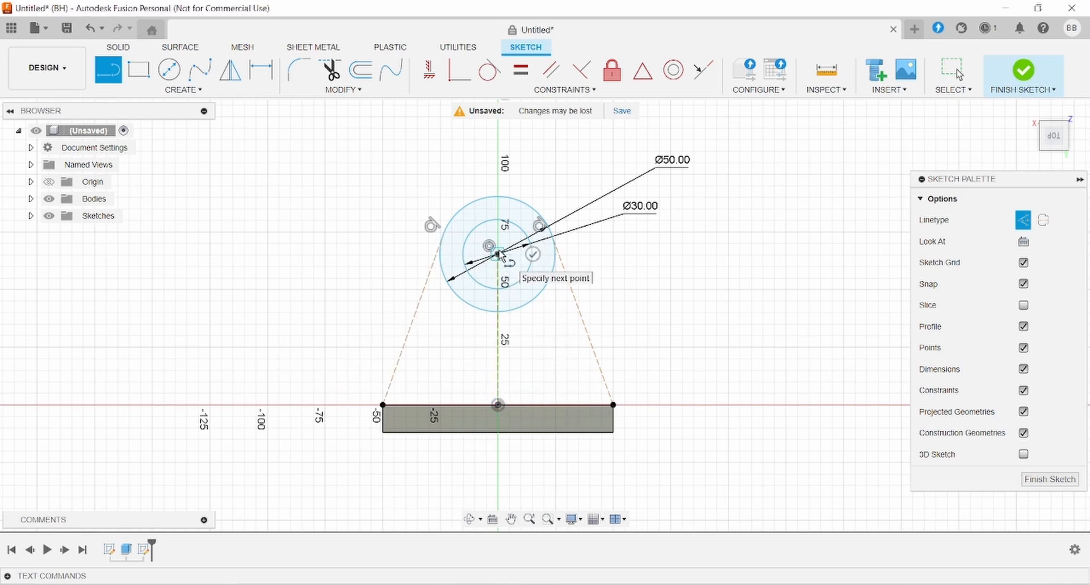
{"action": "key", "text": "Escape"}
{"action": "left_click_drag", "start_coordinate": [499, 254], "coordinate": [495, 209]}
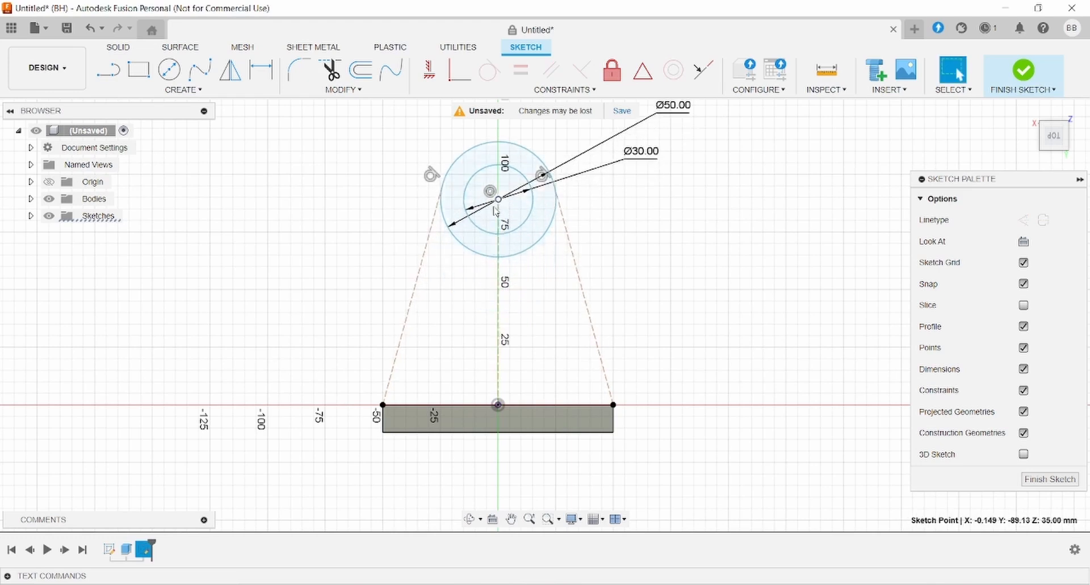
{"action": "left_click", "coordinate": [498, 299]}
{"action": "left_click", "coordinate": [429, 69]}
- Dimension the angle between the two slanted tangent construction lines to 30°
{"action": "left_click", "coordinate": [261, 69]}
{"action": "left_click", "coordinate": [417, 273]}
{"action": "left_click", "coordinate": [587, 315]}
{"action": "left_click", "coordinate": [542, 346]}
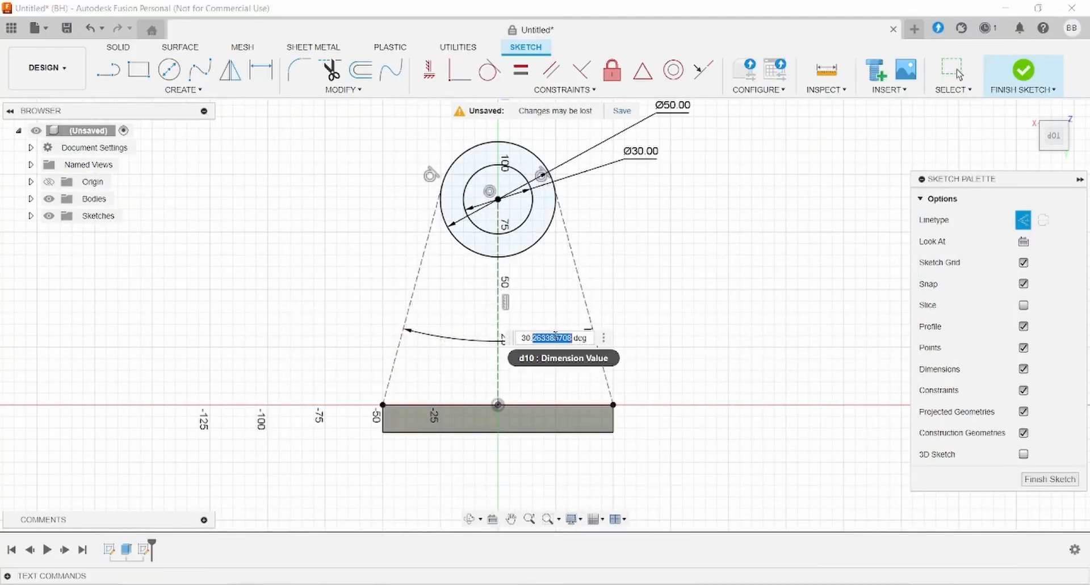
{"action": "type", "text": "30"}
{"action": "key", "text": "Return"}
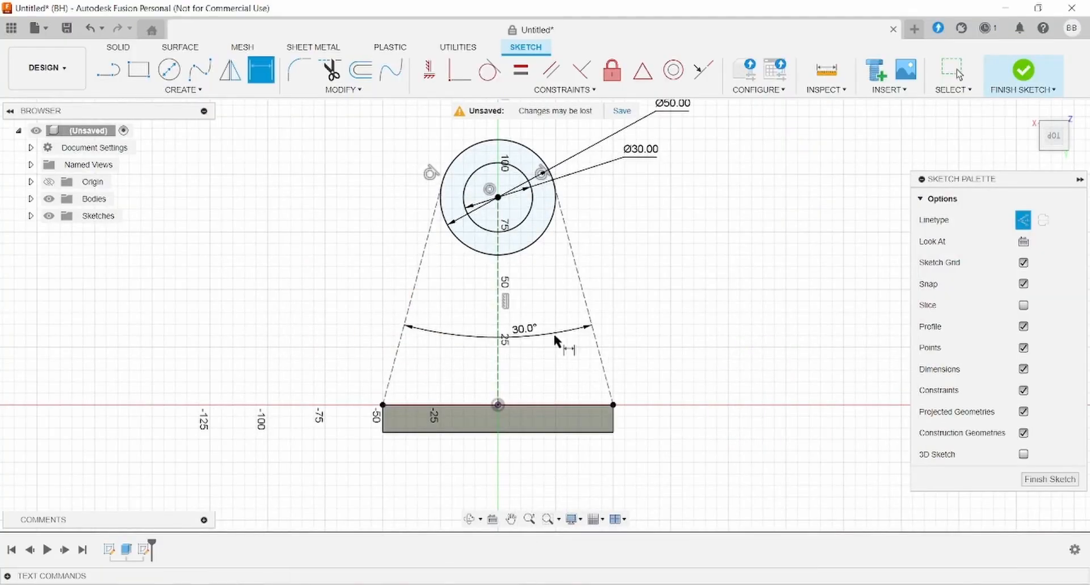
- Extrude the ring between the two circles 40 mm over the plate as a new body
{"action": "scroll", "coordinate": [553, 331], "scroll_direction": "down", "scroll_amount": 1}
{"action": "scroll", "coordinate": [583, 187], "scroll_direction": "up", "scroll_amount": 1}
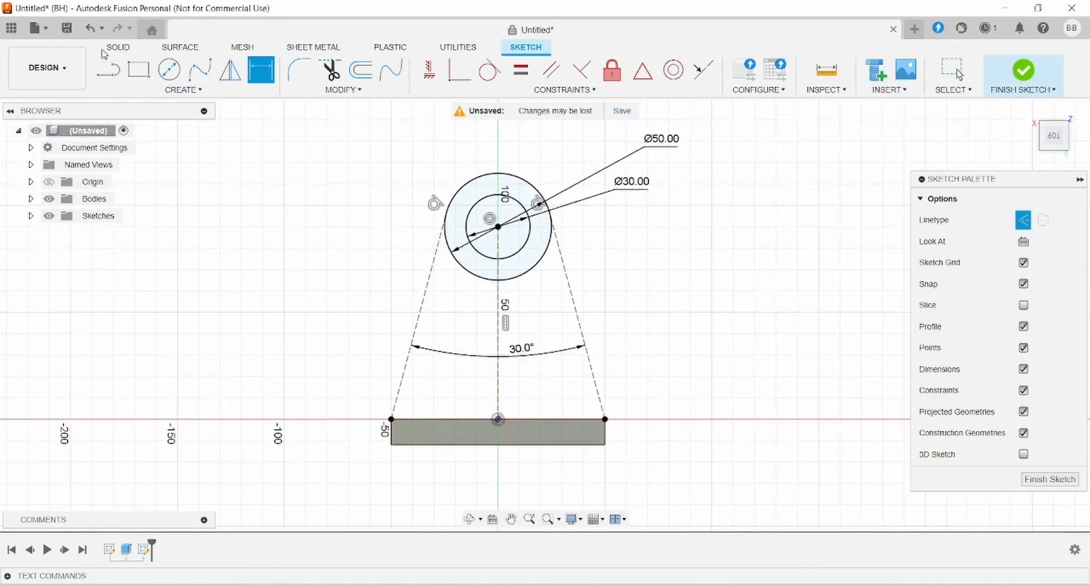
{"action": "key", "text": "e"}
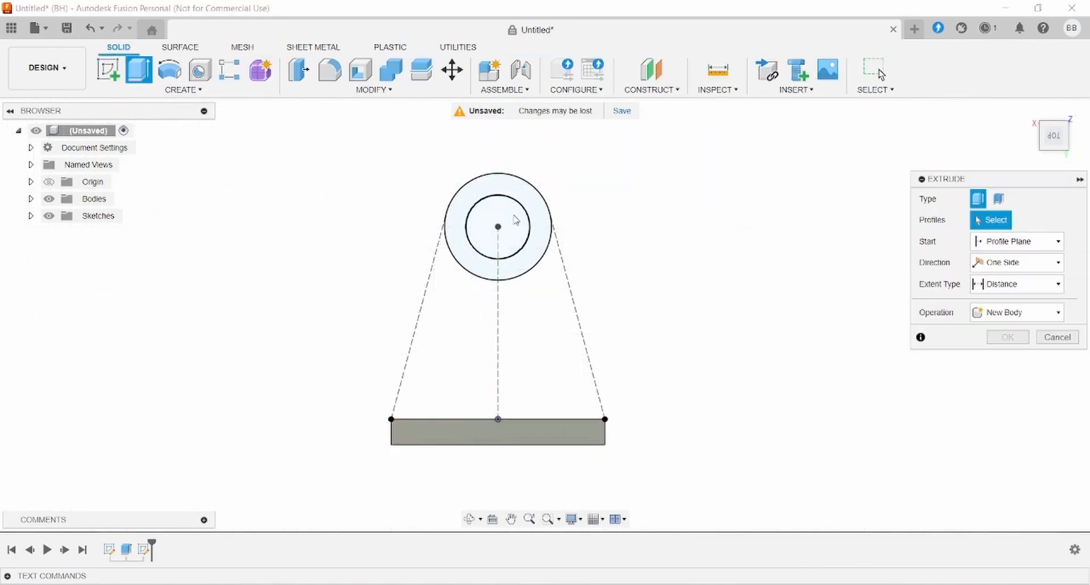
{"action": "left_click", "coordinate": [526, 267]}
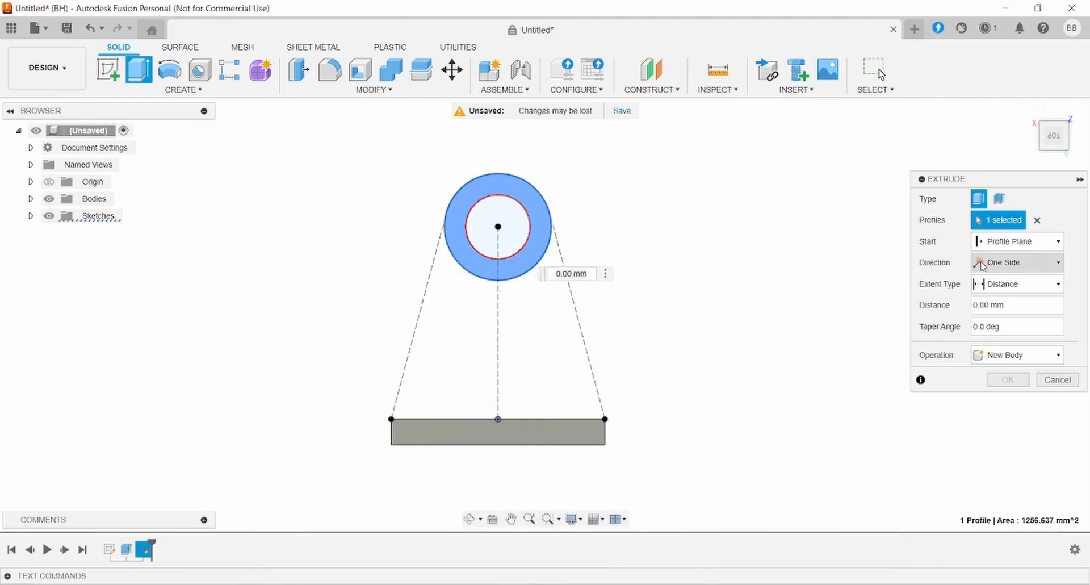
{"action": "type", "text": "40"}
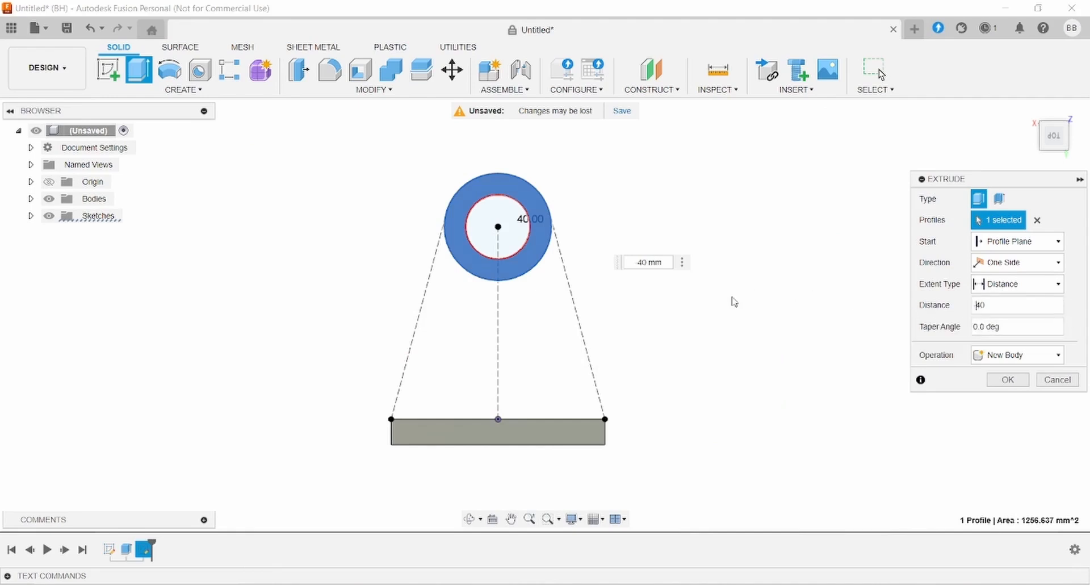
{"action": "left_click", "coordinate": [1010, 380]}
- Start a new sketch on the ring's end face that is flush with the plate's long straight side
{"action": "middle_click_drag", "start_coordinate": [856, 348], "coordinate": [794, 369], "text": "shift"}
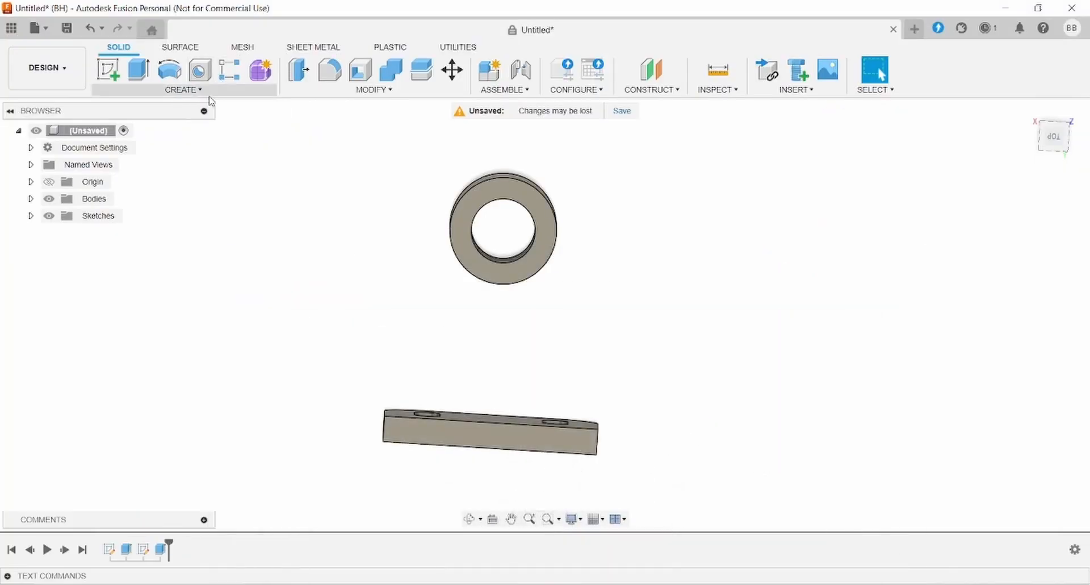
{"action": "mouse_move", "coordinate": [457, 284]}
{"action": "middle_mouse_down", "text": "shift"}
{"action": "mouse_move", "coordinate": [621, 305]}
{"action": "mouse_move", "coordinate": [493, 307]}
{"action": "middle_mouse_up", "text": "shift"}
{"action": "left_click", "coordinate": [471, 205]}
{"action": "left_click", "coordinate": [109, 72]}
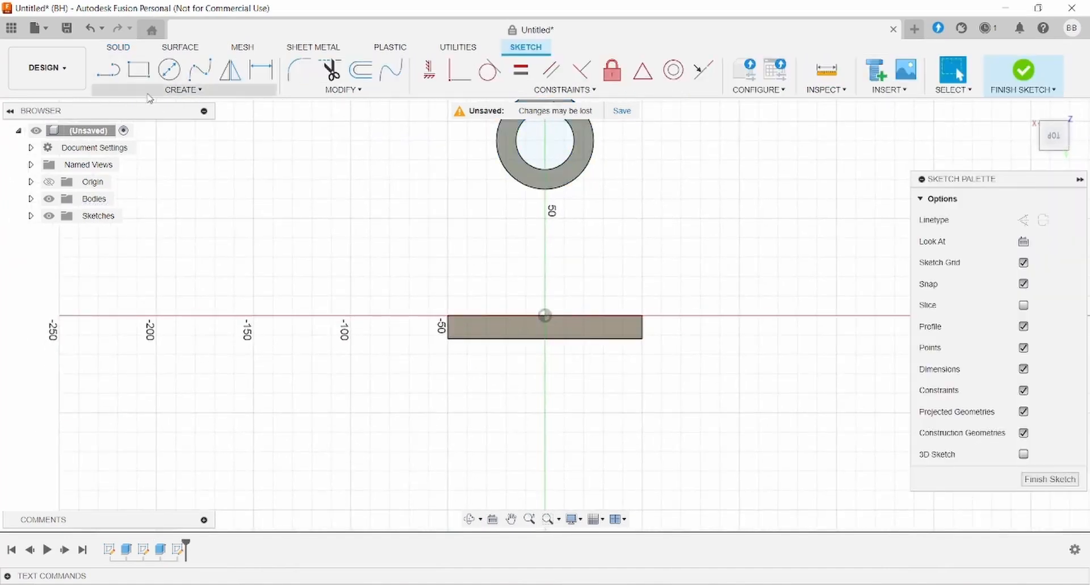
- Project the ring's outer circular edge into the sketch with the projection link kept on
{"action": "left_click", "coordinate": [117, 76]}
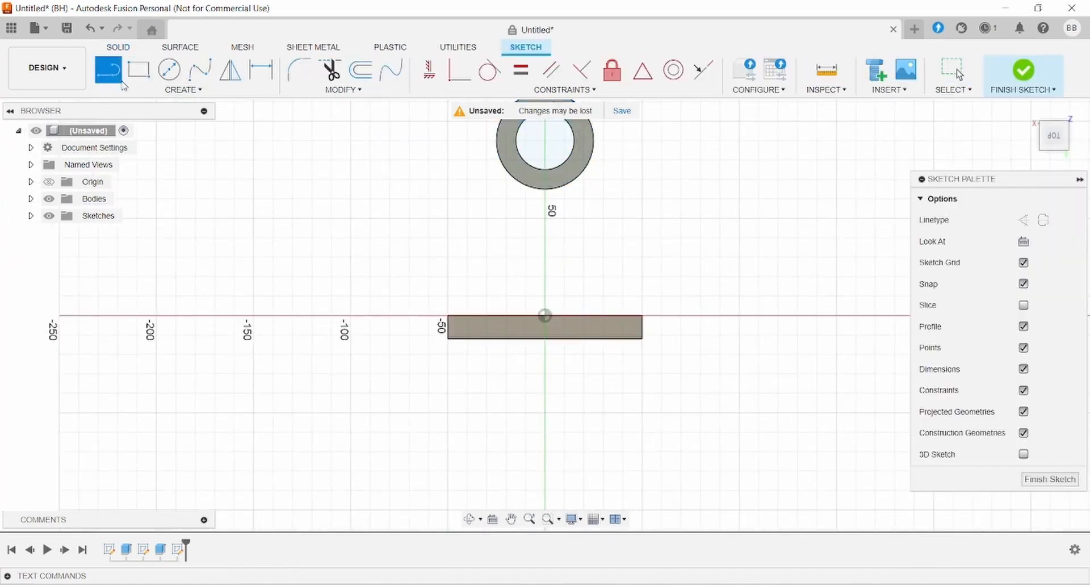
{"action": "key", "text": "Escape"}
{"action": "left_click", "coordinate": [183, 89]}
{"action": "mouse_move", "coordinate": [194, 310]}
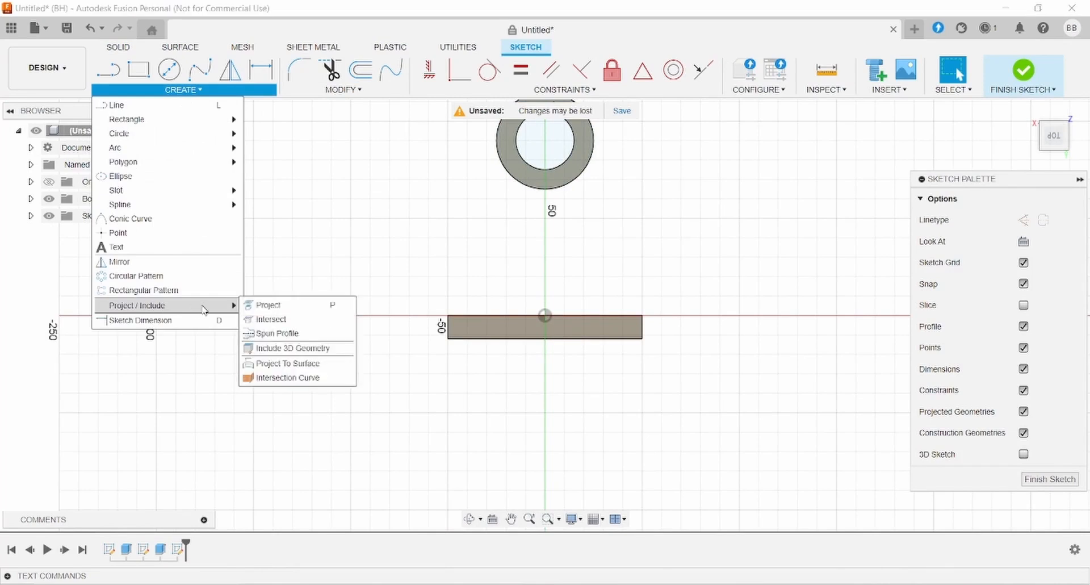
{"action": "left_click", "coordinate": [283, 311]}
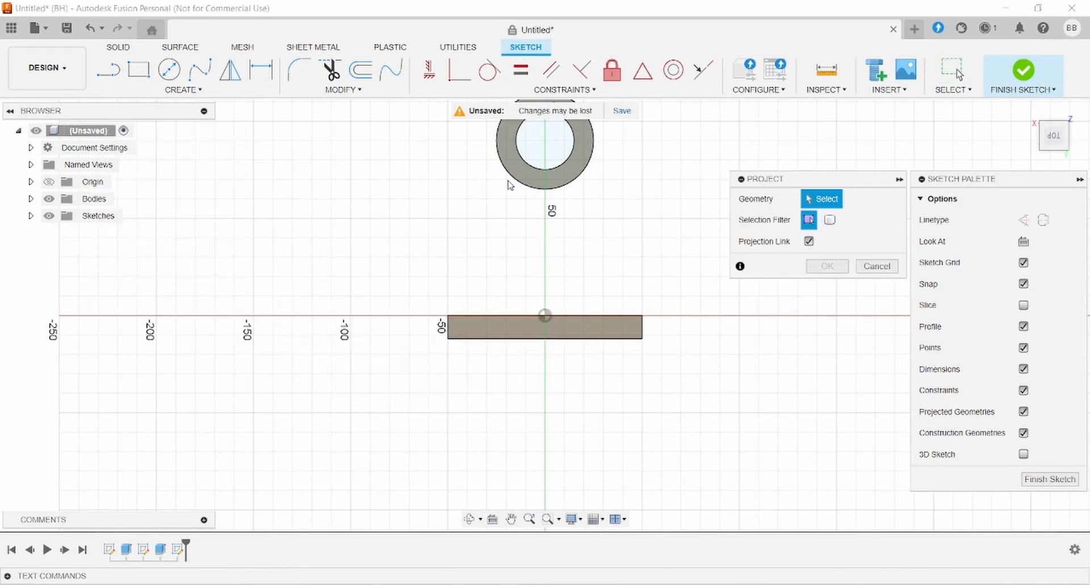
{"action": "left_click", "coordinate": [531, 186]}
{"action": "left_click", "coordinate": [827, 266]}
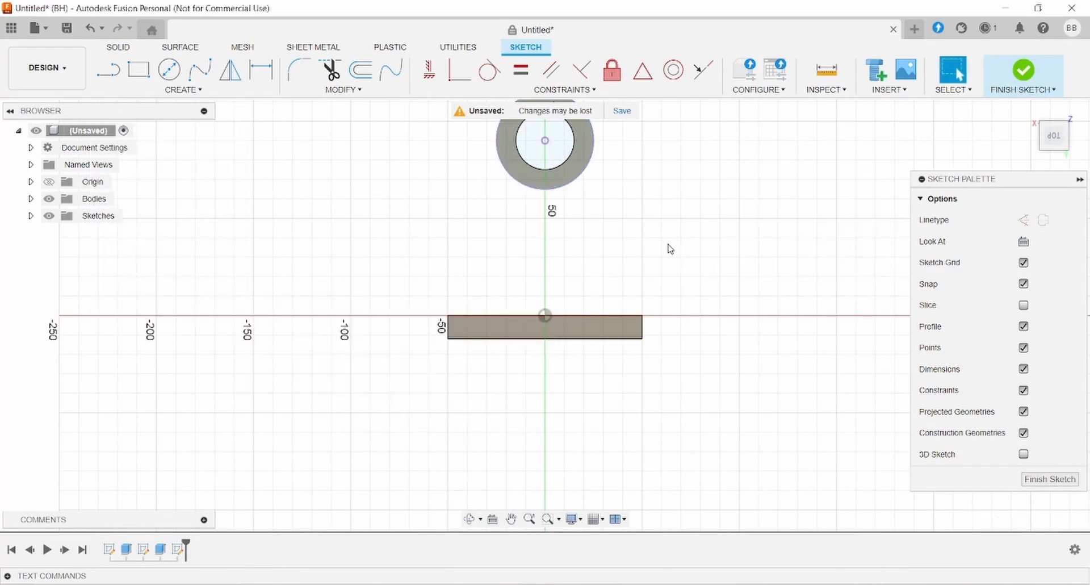
- Draw a closed web outline: two lines from the plate's upper corners tangent to the projected circle, joined by a line along the plate's upper edge
{"action": "middle_click_drag", "start_coordinate": [669, 246], "coordinate": [640, 334]}
{"action": "left_click", "coordinate": [113, 68]}
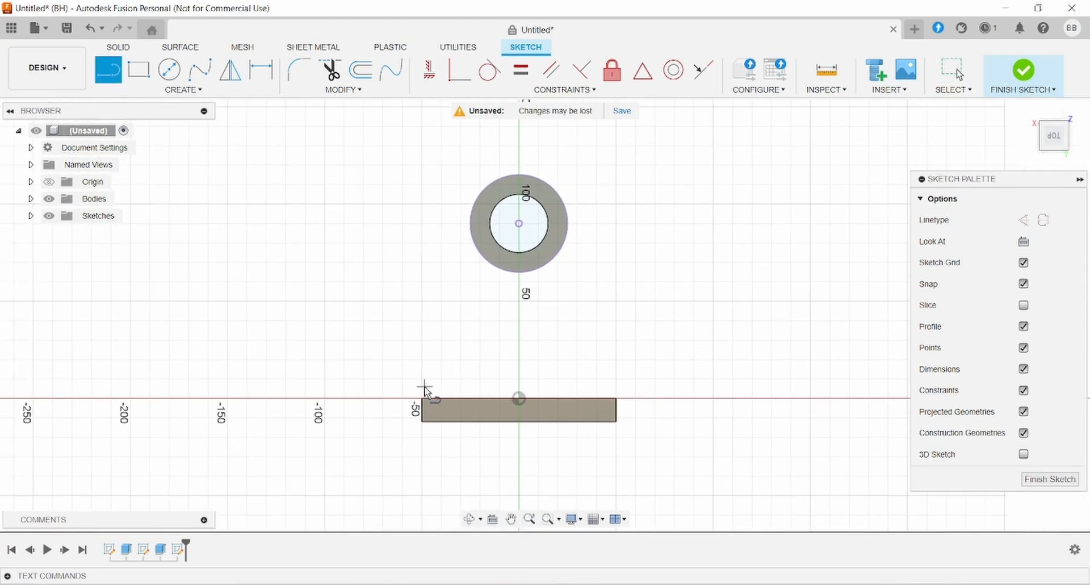
{"action": "left_click", "coordinate": [422, 397]}
{"action": "double_click", "coordinate": [472, 210]}
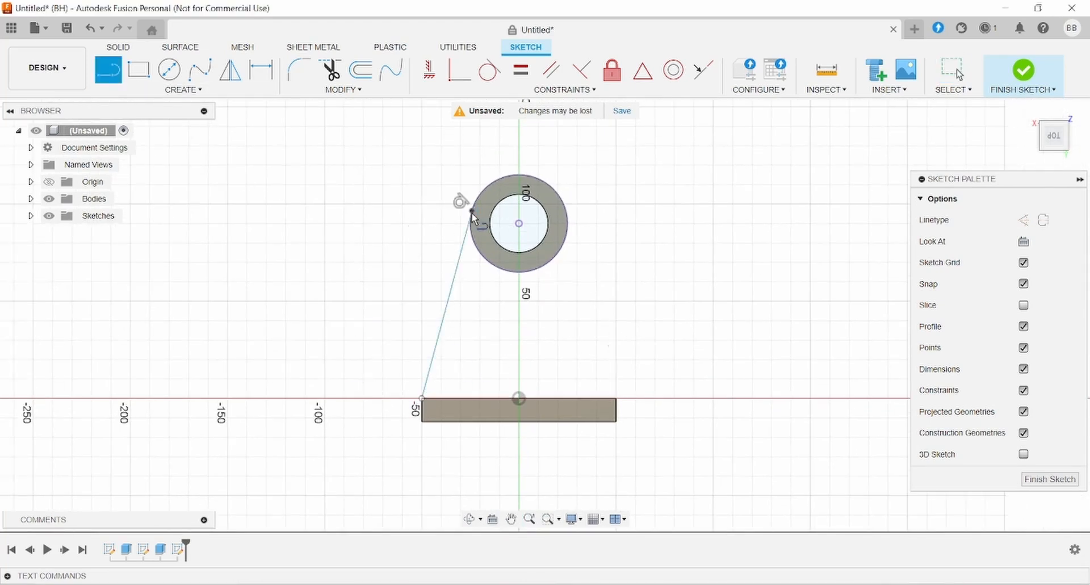
{"action": "left_click", "coordinate": [616, 398]}
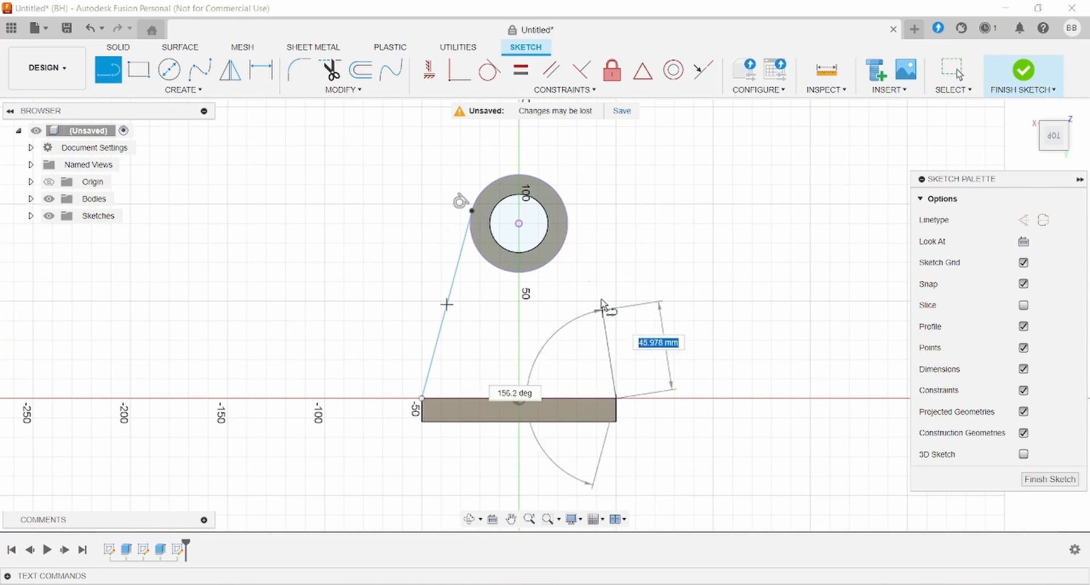
{"action": "double_click", "coordinate": [566, 210]}
{"action": "middle_click_drag", "start_coordinate": [412, 391], "coordinate": [426, 391]}
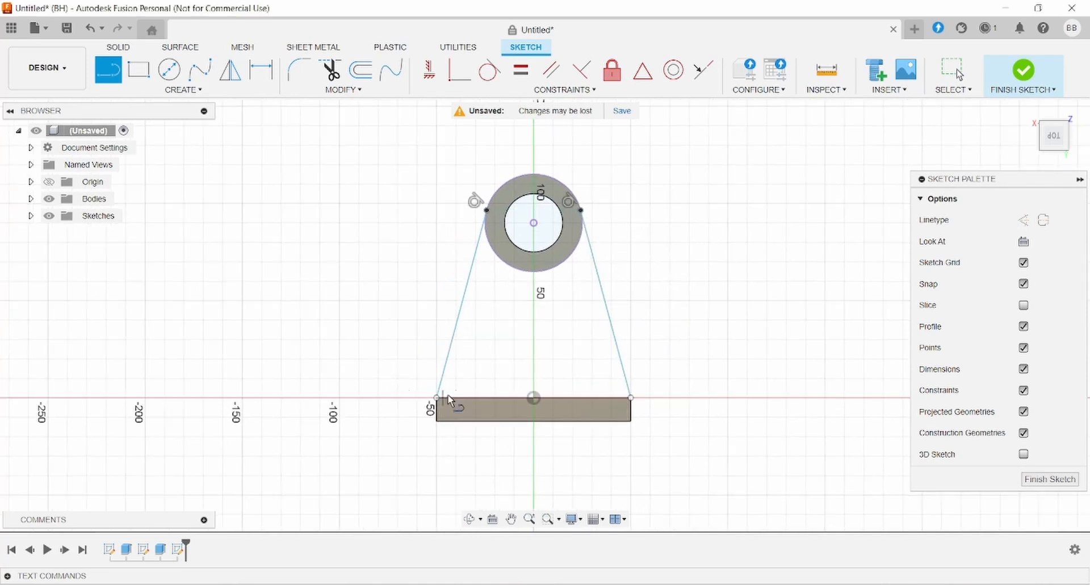
{"action": "left_click", "coordinate": [437, 397]}
{"action": "double_click", "coordinate": [630, 398]}
{"action": "key", "text": "Escape"}
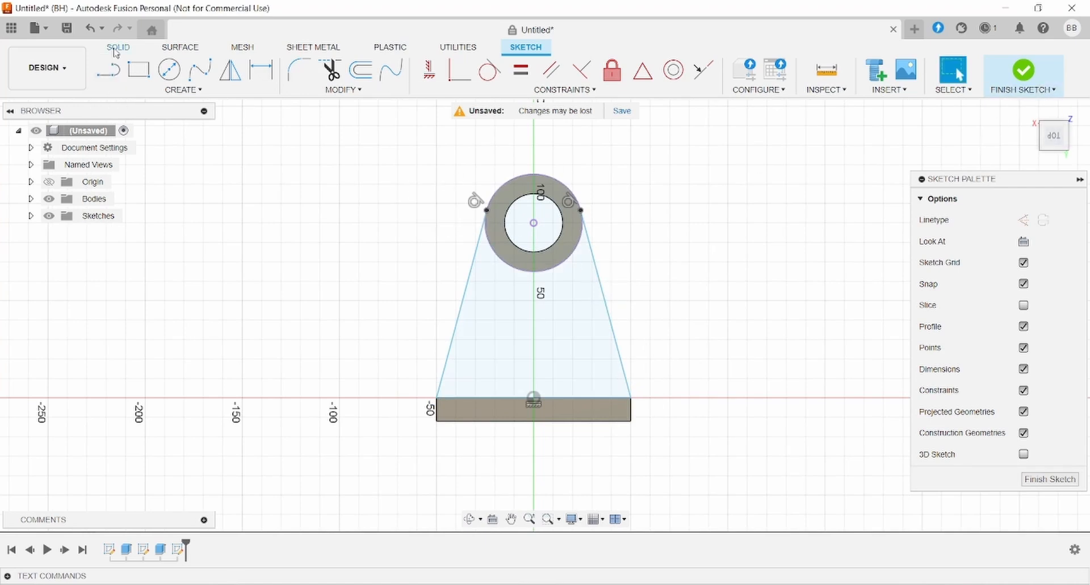
- Extrude the web profile -10 mm, joined to the plate and boss, and compare the part with the reference drawing
{"action": "key", "text": "e"}
{"action": "left_click", "coordinate": [555, 339]}
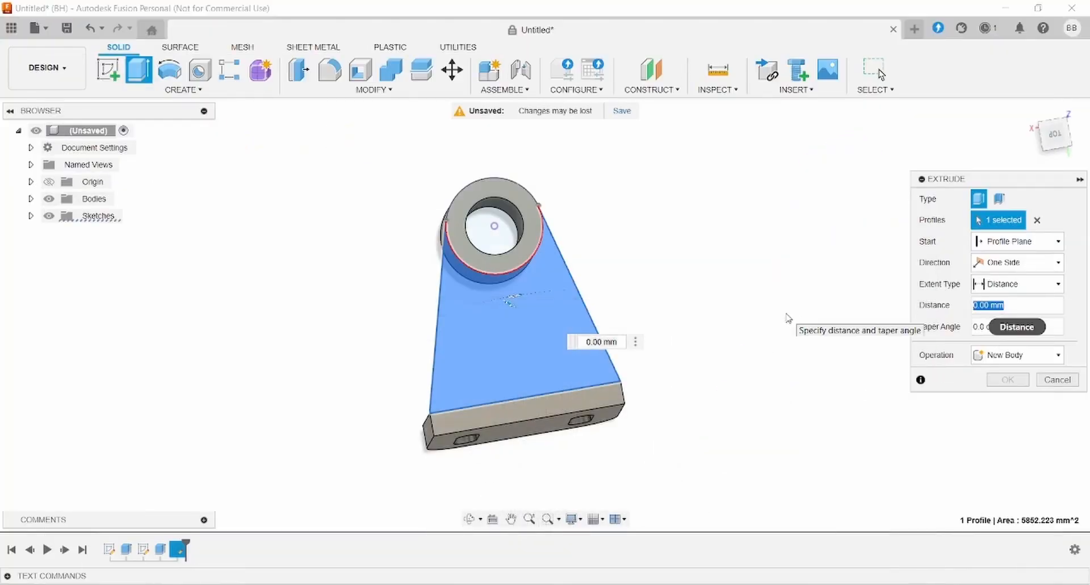
{"action": "type", "text": "1"}
{"action": "middle_click_drag", "start_coordinate": [749, 362], "coordinate": [852, 348], "text": "shift"}
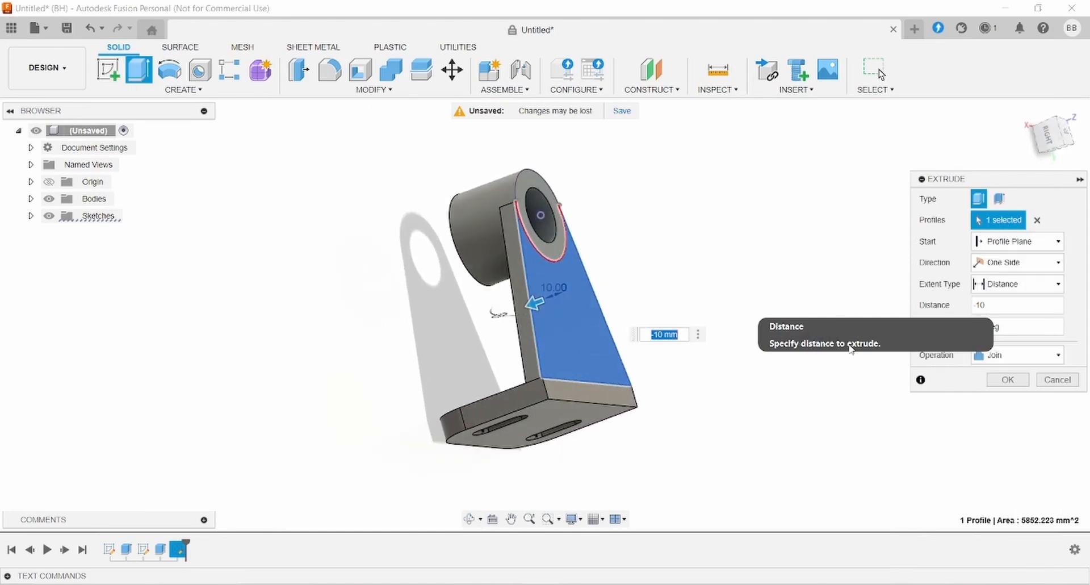
{"action": "left_click", "coordinate": [1008, 379]}
{"action": "middle_click_drag", "start_coordinate": [766, 306], "coordinate": [857, 293], "text": "shift"}
{"action": "key", "text": "alt+Tab"}
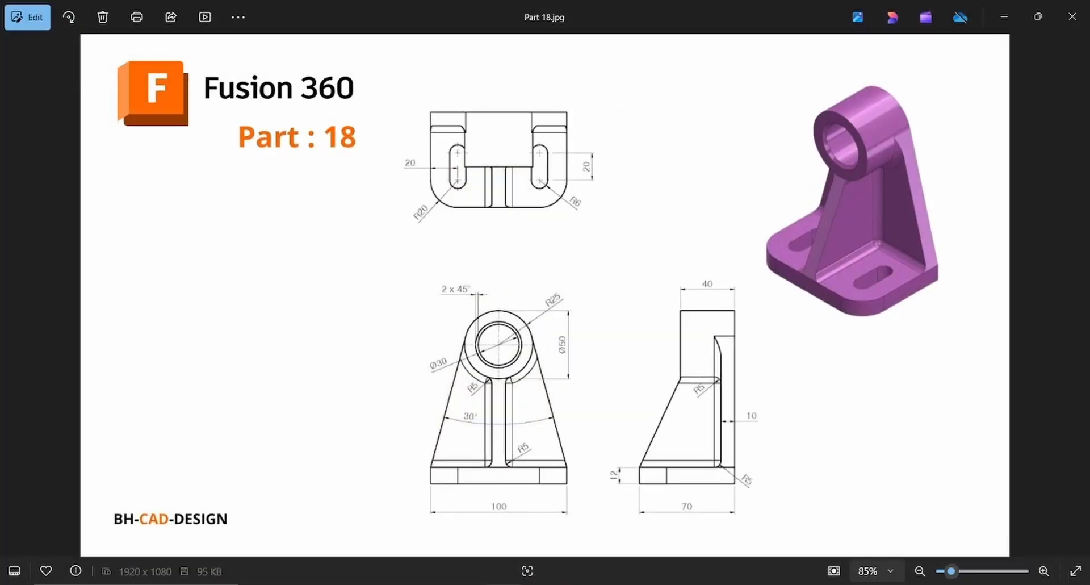
{"action": "key", "text": "alt+Tab"}
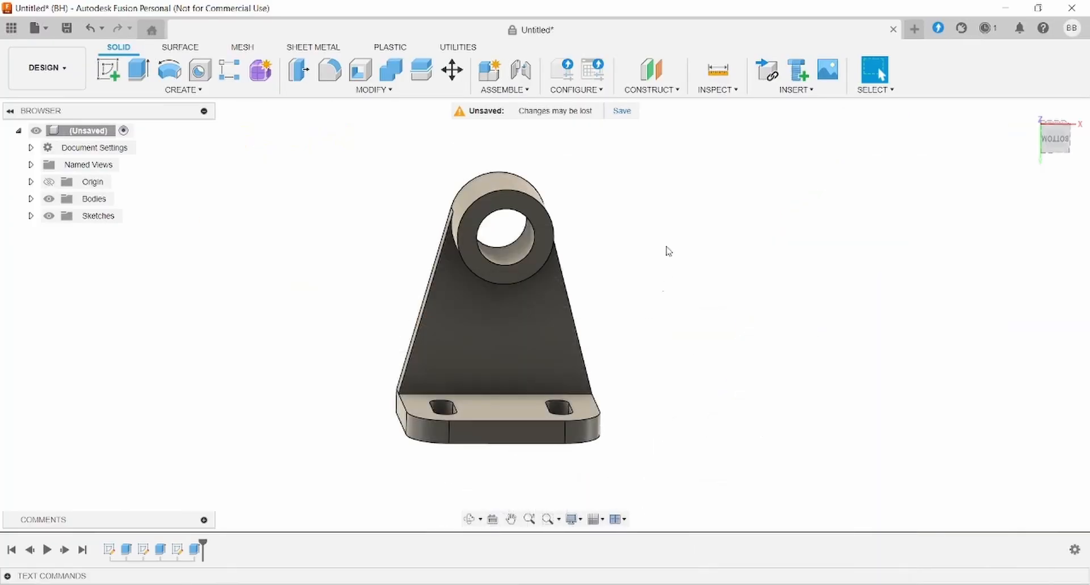
- Construct a midplane between the base plate's two opposite short side faces
{"action": "left_click", "coordinate": [661, 90]}
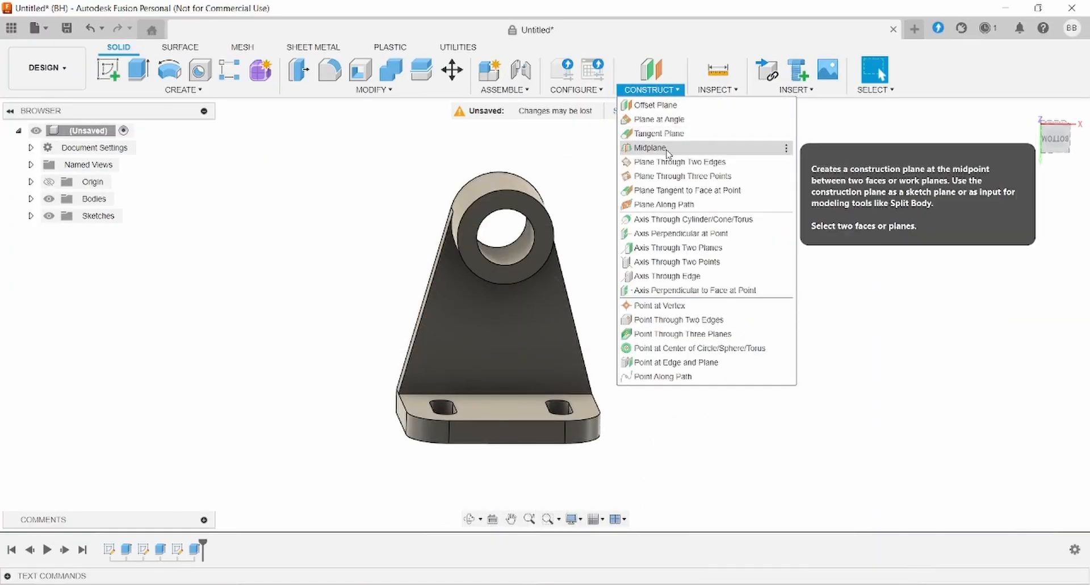
{"action": "left_click", "coordinate": [670, 146]}
{"action": "mouse_move", "coordinate": [601, 438]}
{"action": "middle_mouse_down", "text": "shift"}
{"action": "mouse_move", "coordinate": [621, 431]}
{"action": "mouse_move", "coordinate": [606, 431]}
{"action": "middle_mouse_up", "text": "shift"}
{"action": "left_click", "coordinate": [608, 412]}
{"action": "middle_click_drag", "start_coordinate": [311, 361], "coordinate": [459, 458], "text": "shift"}
{"action": "left_click", "coordinate": [486, 450]}
{"action": "middle_click_drag", "start_coordinate": [798, 321], "coordinate": [766, 321], "text": "shift"}
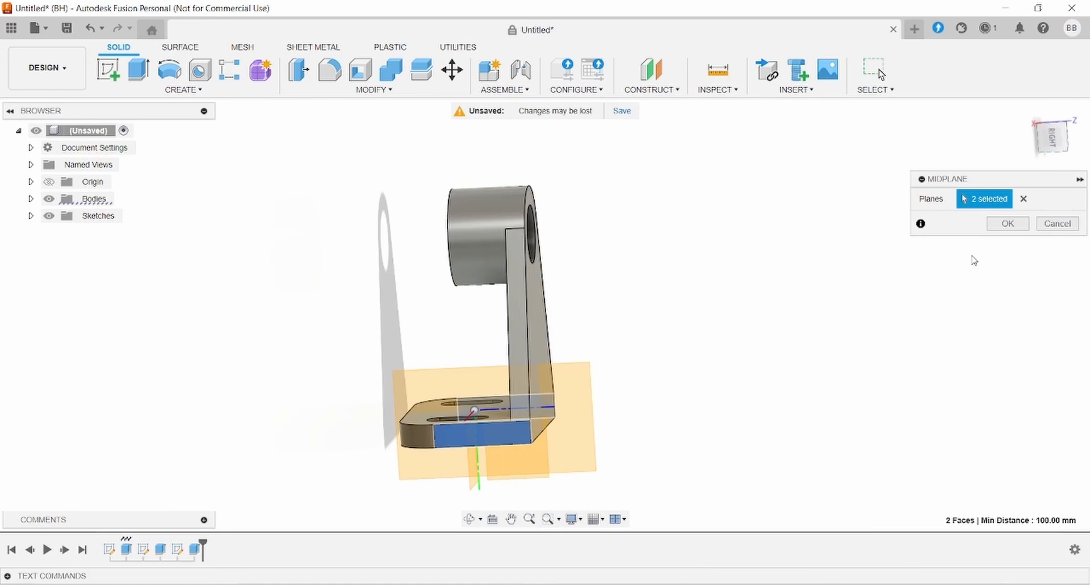
{"action": "left_click", "coordinate": [1008, 223]}
{"action": "middle_click_drag", "start_coordinate": [610, 260], "coordinate": [676, 243], "text": "shift"}
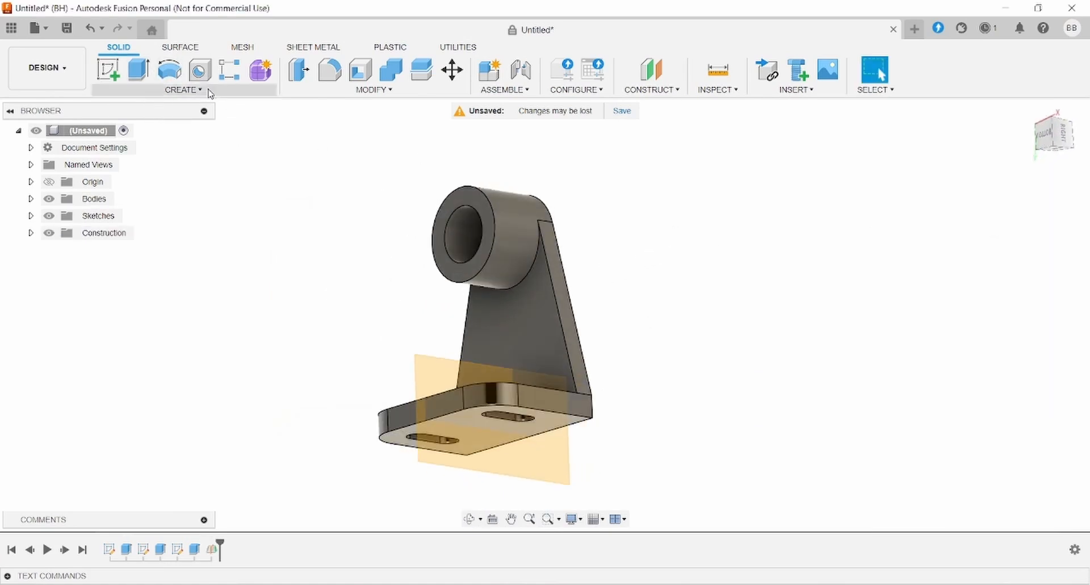
- Start a sketch on the new midplane and intersect the boss's outer cylindrical face into it with the projection link on
{"action": "left_click", "coordinate": [108, 68]}
{"action": "left_click", "coordinate": [511, 408]}
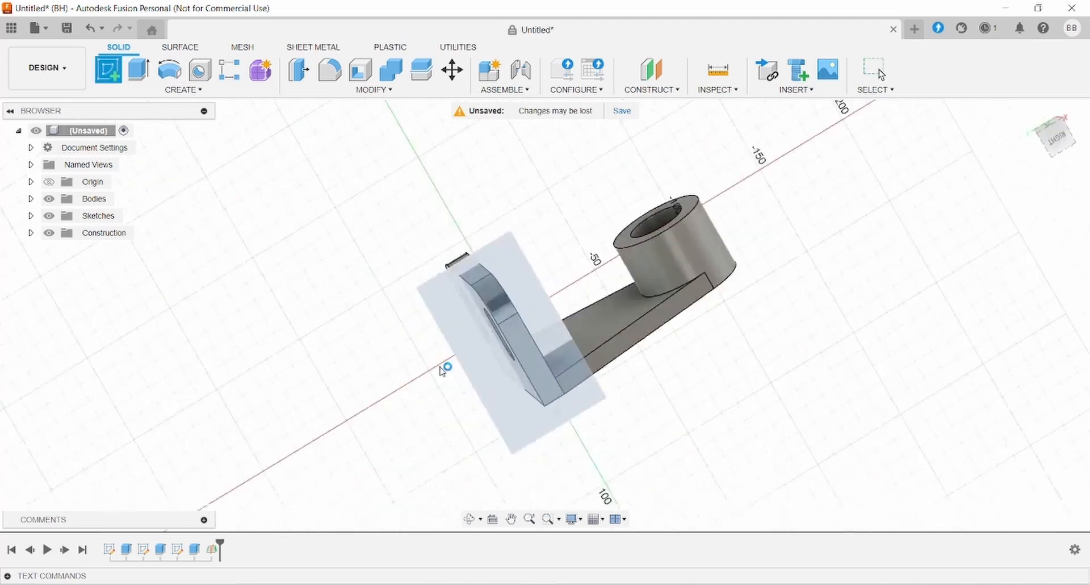
{"action": "mouse_move", "coordinate": [634, 355]}
{"action": "middle_mouse_down"}
{"action": "mouse_move", "coordinate": [574, 341]}
{"action": "mouse_move", "coordinate": [547, 350]}
{"action": "middle_mouse_up"}
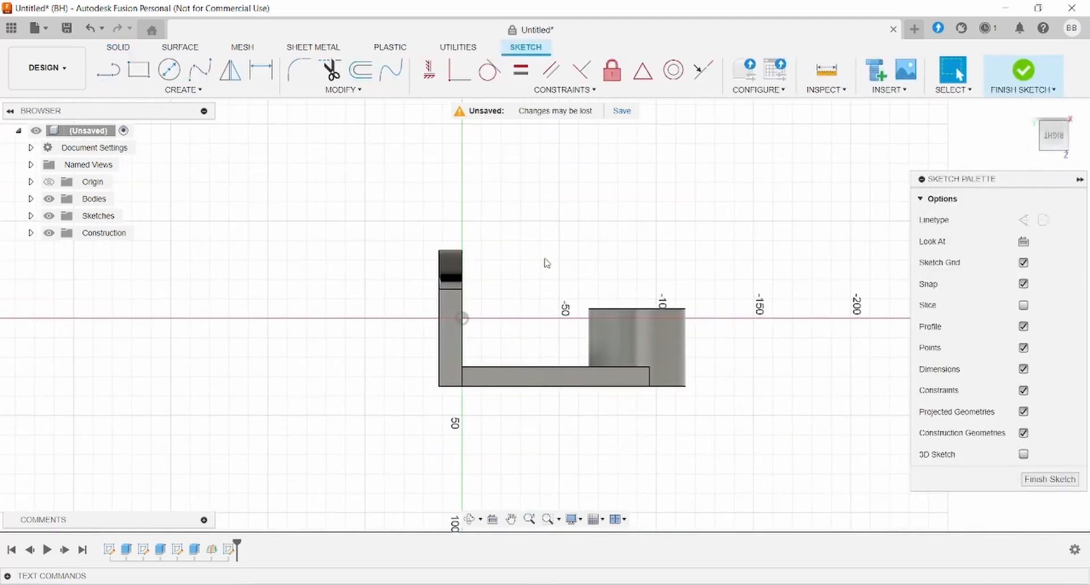
{"action": "left_click", "coordinate": [182, 89]}
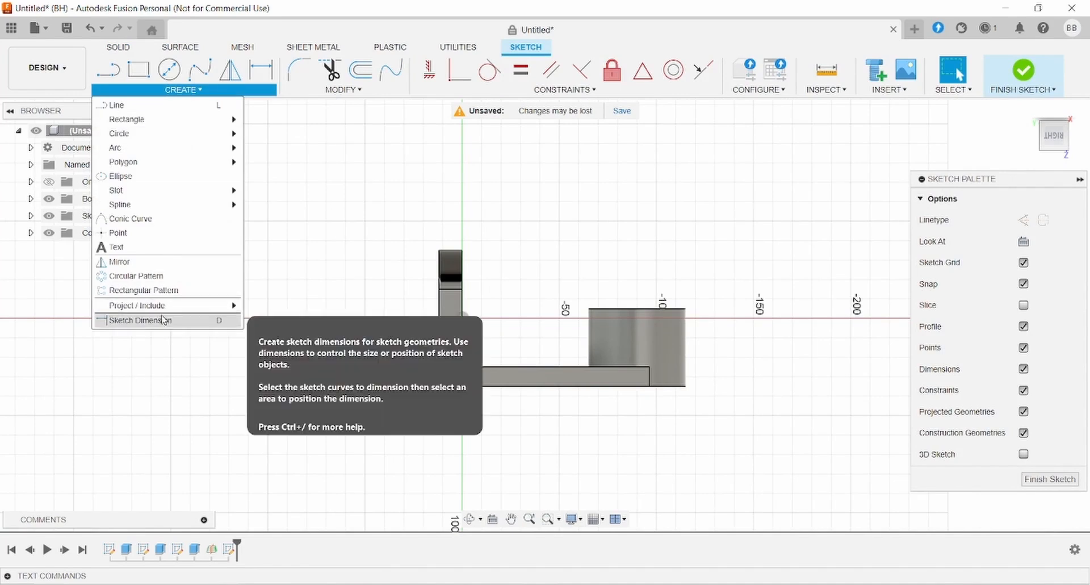
{"action": "mouse_move", "coordinate": [178, 308]}
{"action": "left_click", "coordinate": [271, 319]}
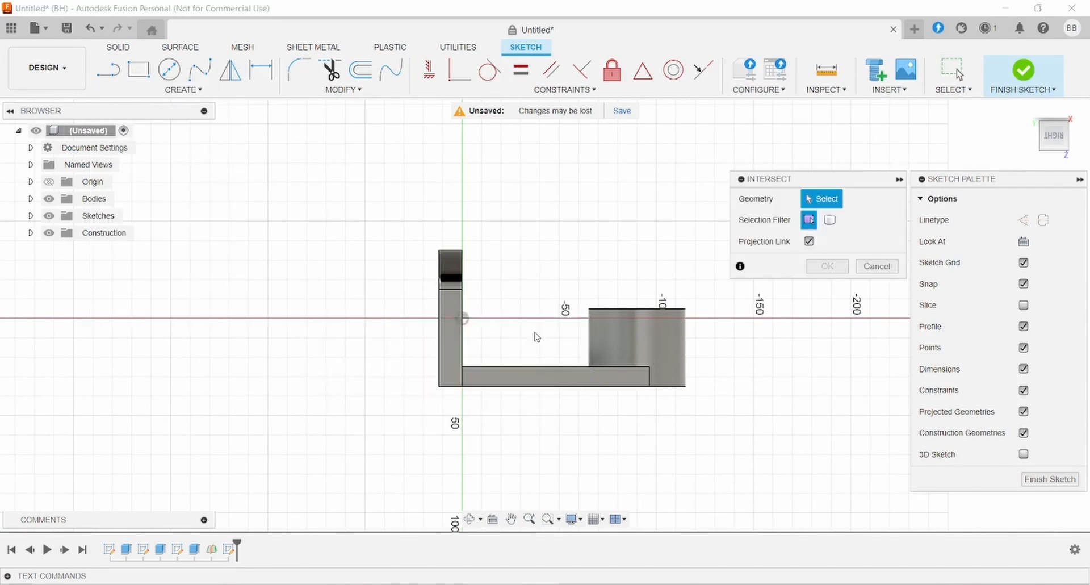
{"action": "left_click", "coordinate": [594, 349]}
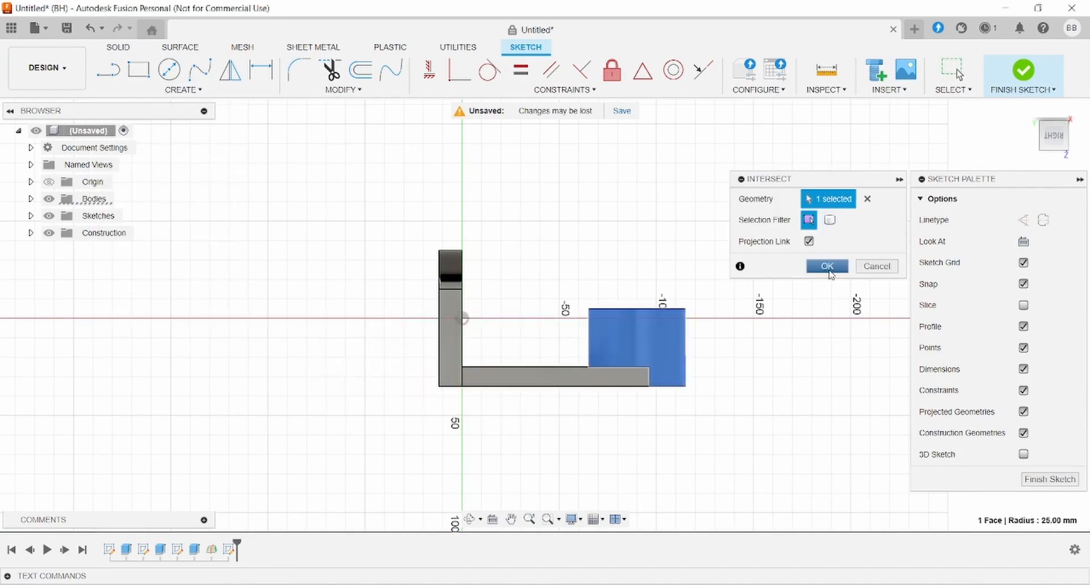
{"action": "left_click", "coordinate": [827, 266]}
- Project the plate's front upper edge as a point and draw a line from it to the lower front corner of the boss outline
{"action": "left_click", "coordinate": [183, 89]}
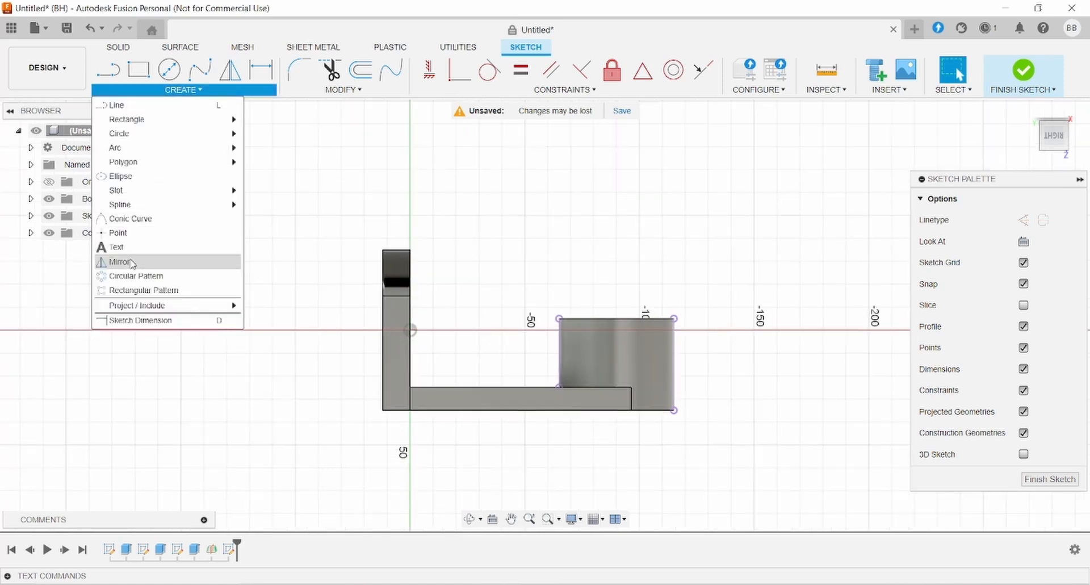
{"action": "mouse_move", "coordinate": [231, 309]}
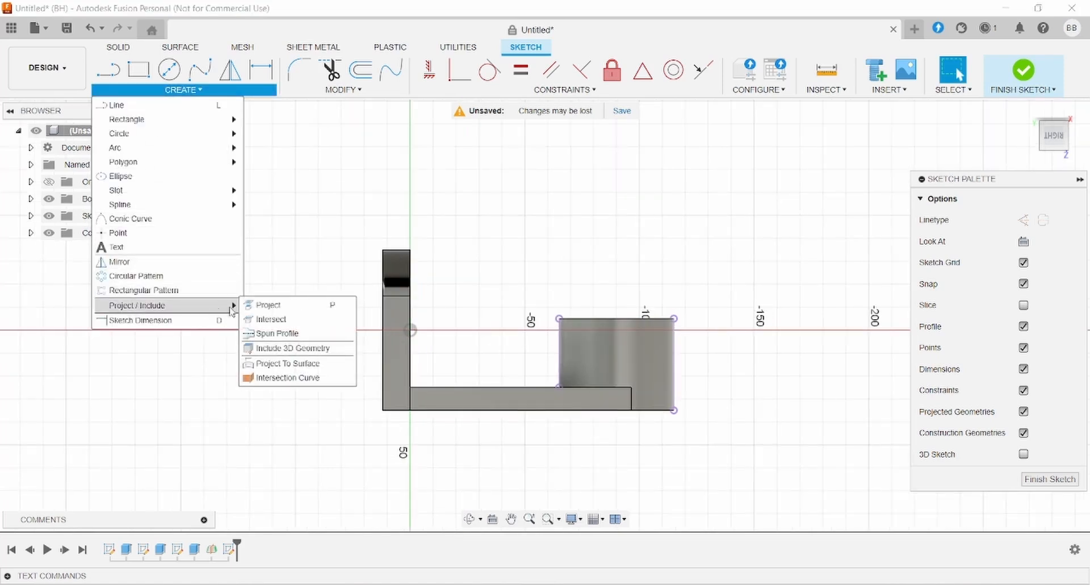
{"action": "left_click", "coordinate": [270, 305]}
{"action": "left_click", "coordinate": [411, 250]}
{"action": "left_click", "coordinate": [829, 266]}
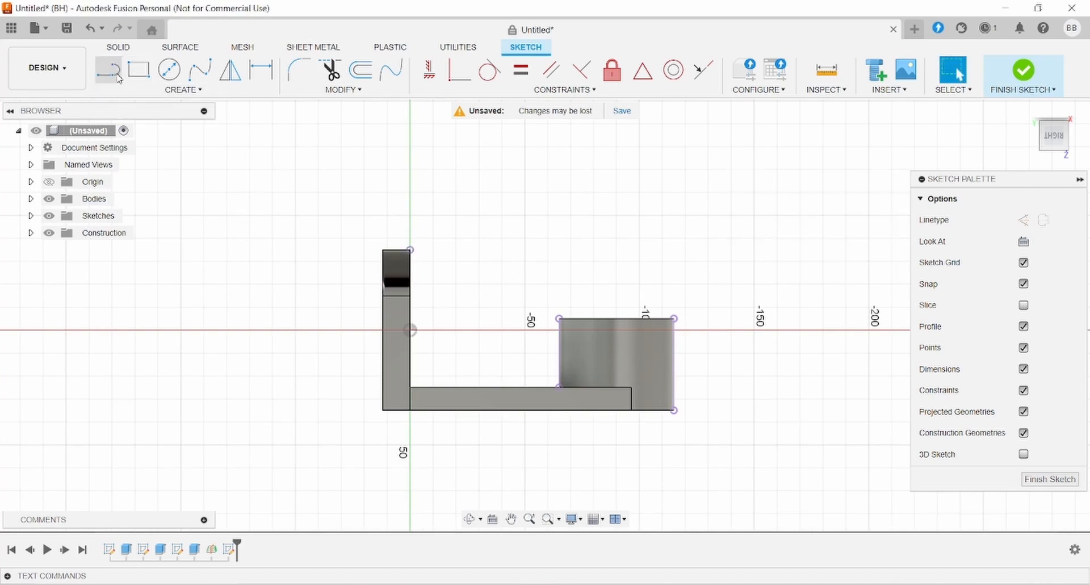
{"action": "left_click", "coordinate": [410, 250]}
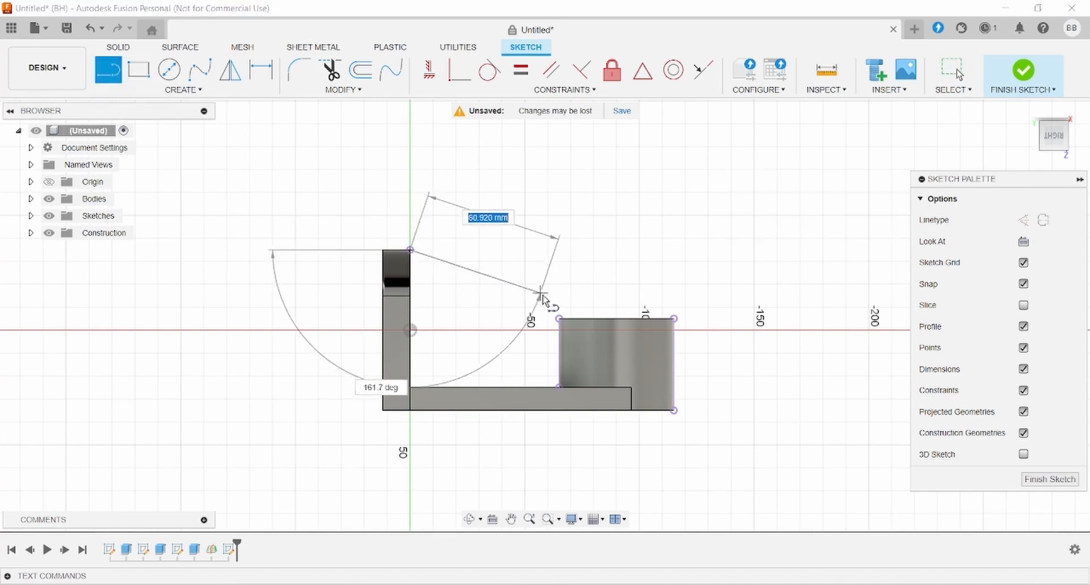
{"action": "left_click", "coordinate": [559, 319]}
{"action": "key", "text": "Escape"}
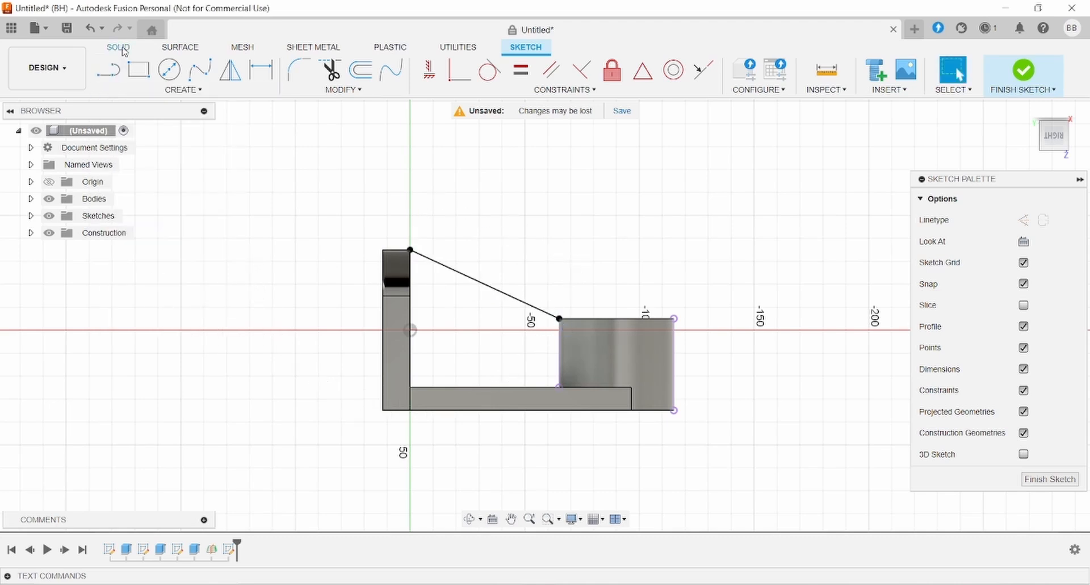
- Create a symmetric 10 mm thick rib from the sloped line, extending to the next faces
{"action": "left_click", "coordinate": [119, 47]}
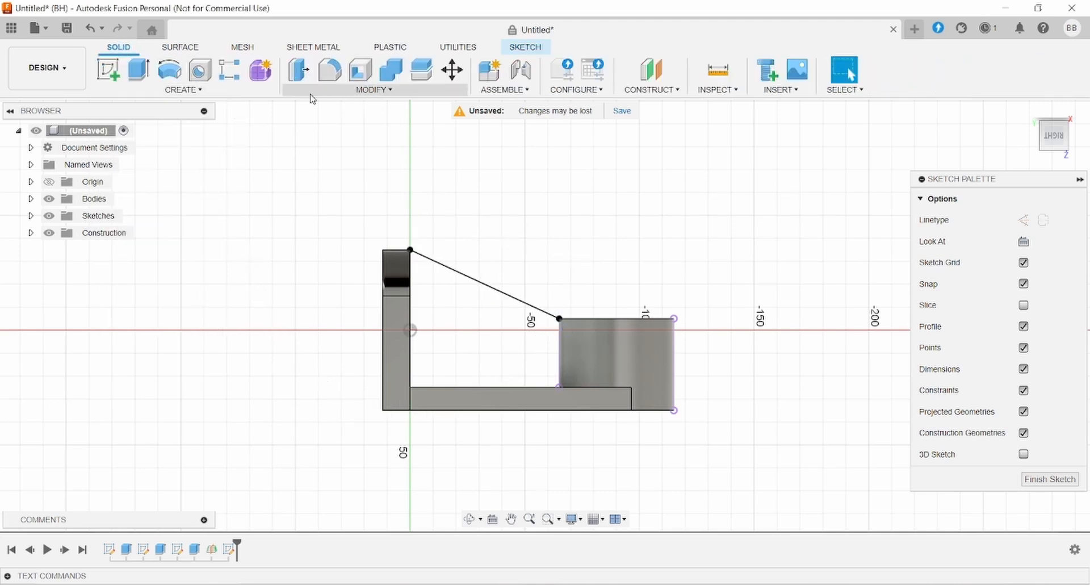
{"action": "left_click", "coordinate": [183, 90]}
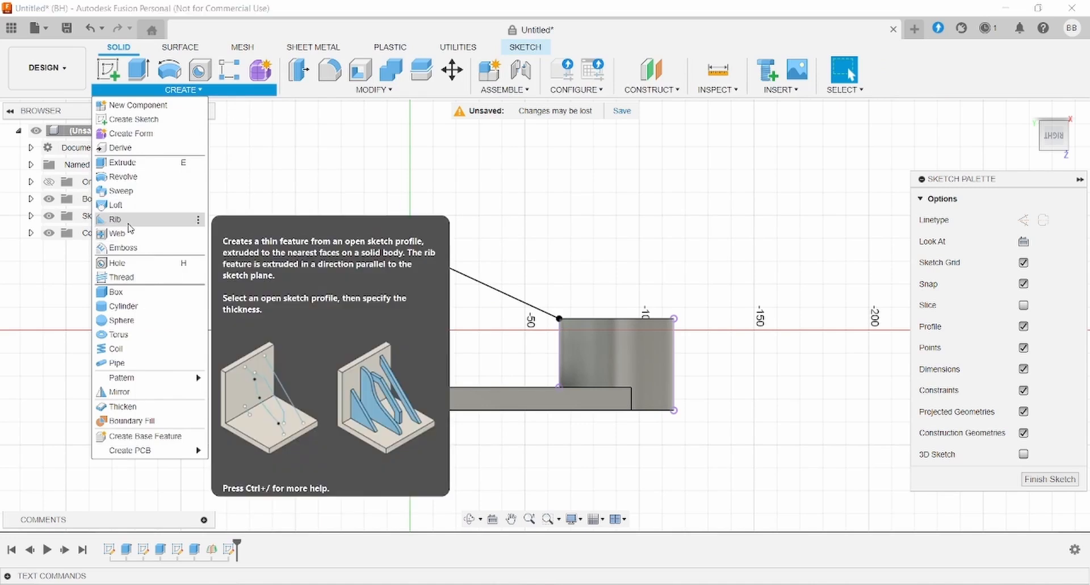
{"action": "left_click", "coordinate": [122, 219]}
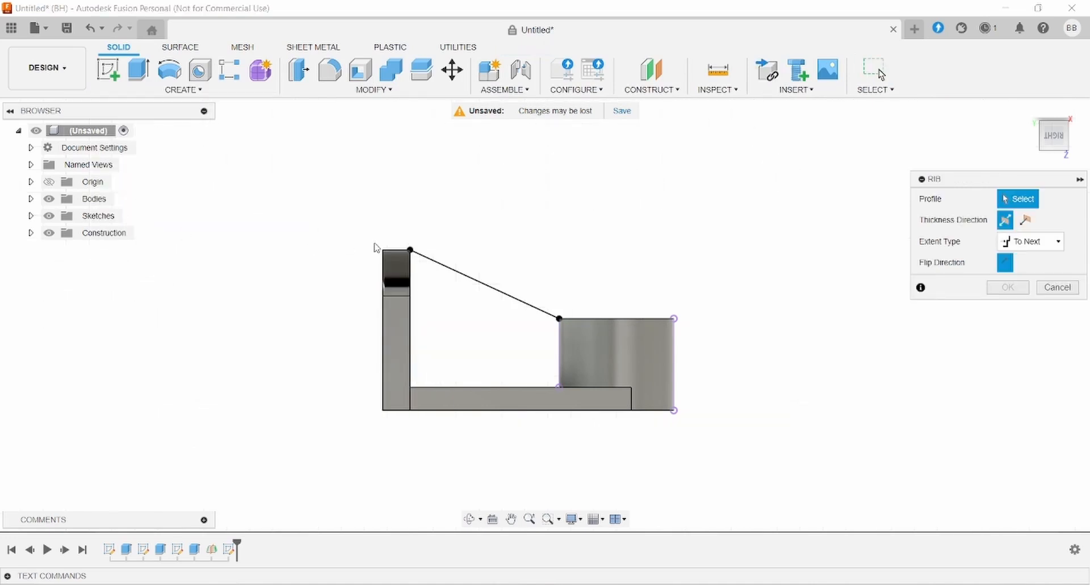
{"action": "left_click", "coordinate": [502, 293]}
{"action": "middle_click_drag", "start_coordinate": [423, 242], "coordinate": [540, 299], "text": "shift"}
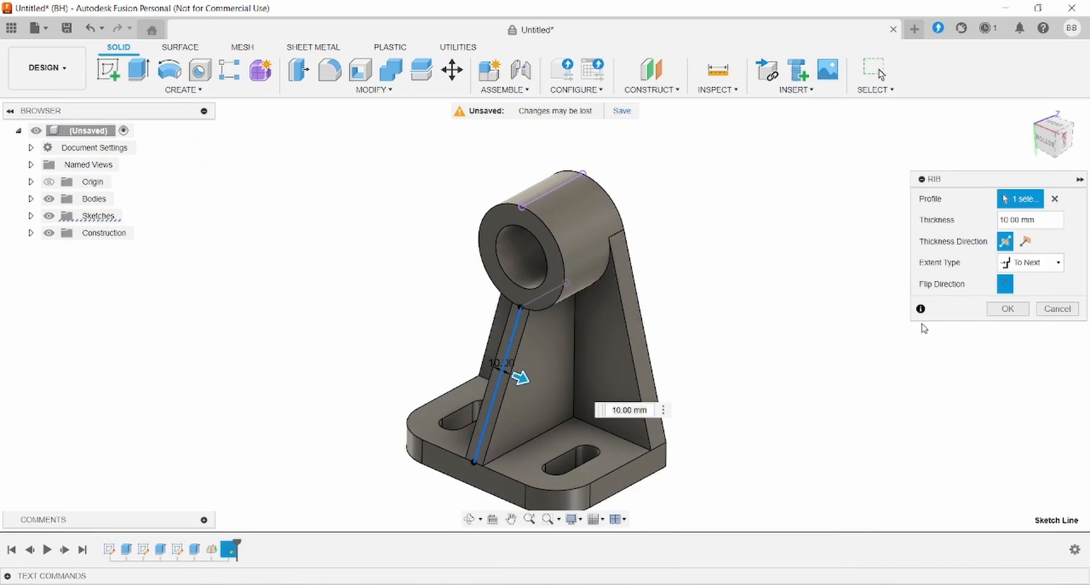
{"action": "left_click", "coordinate": [1007, 310]}
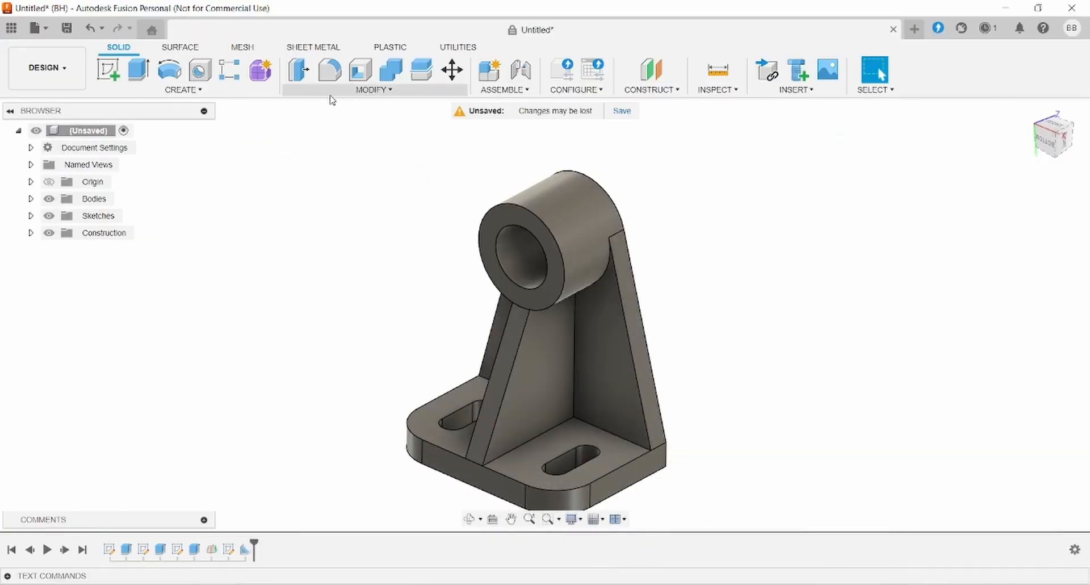
- Chamfer the front edge of the boss's bore with an equal distance of 1 mm
{"action": "left_click", "coordinate": [328, 93]}
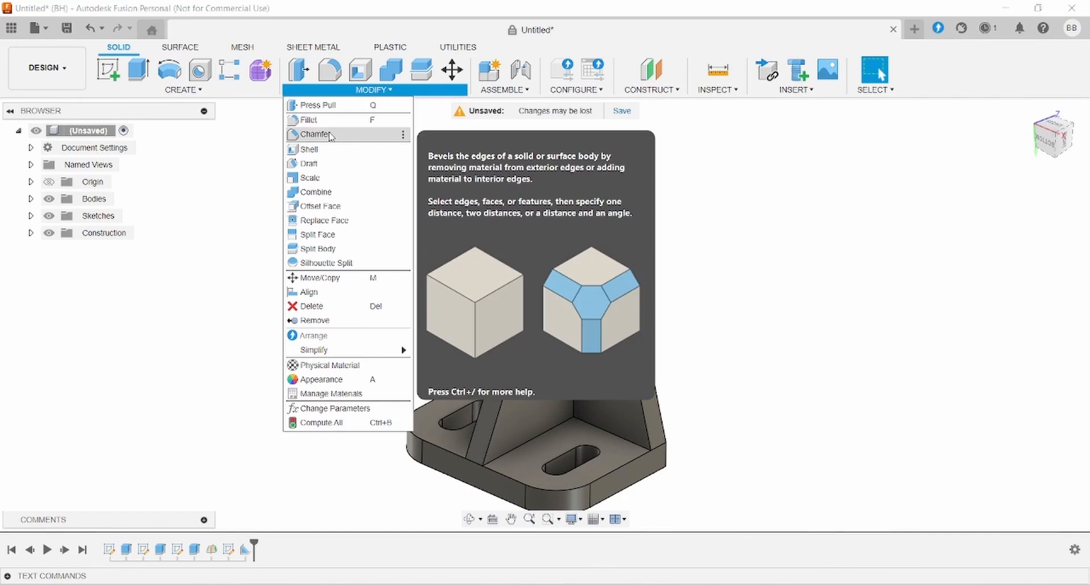
{"action": "left_click", "coordinate": [330, 135]}
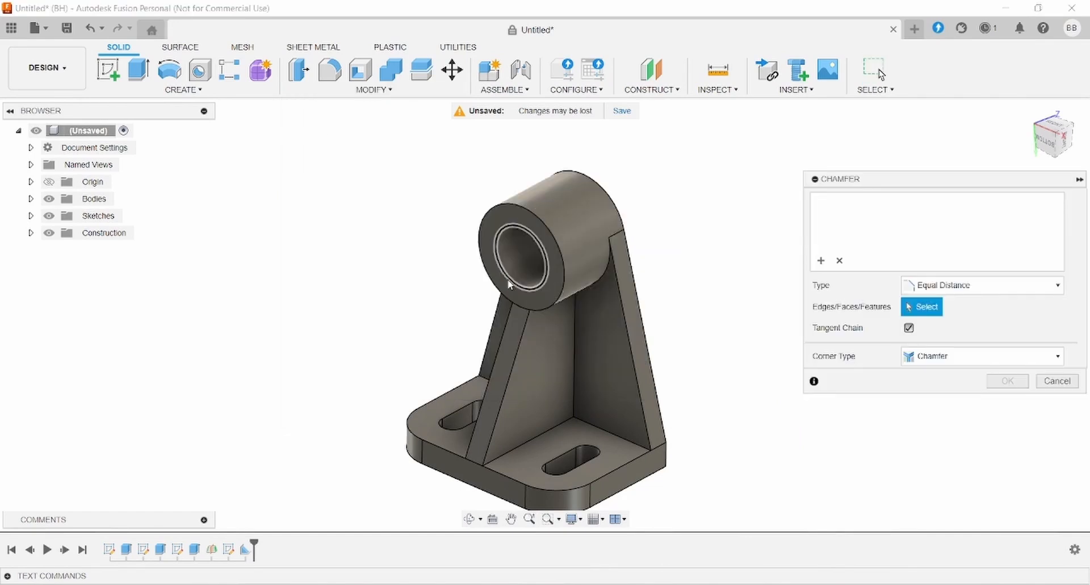
{"action": "left_click", "coordinate": [507, 277]}
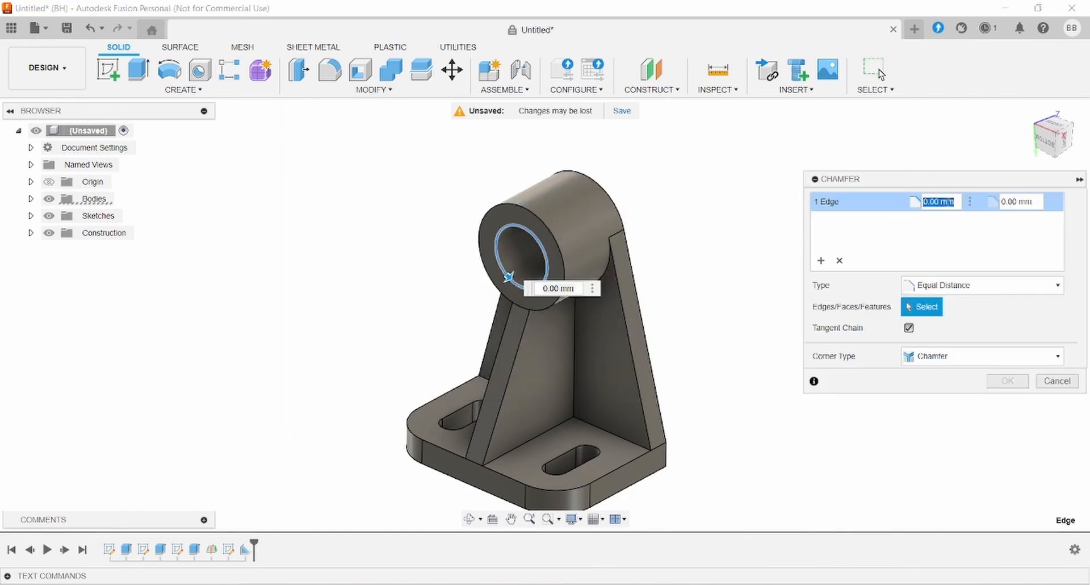
{"action": "type", "text": "1"}
{"action": "key", "text": "Return"}
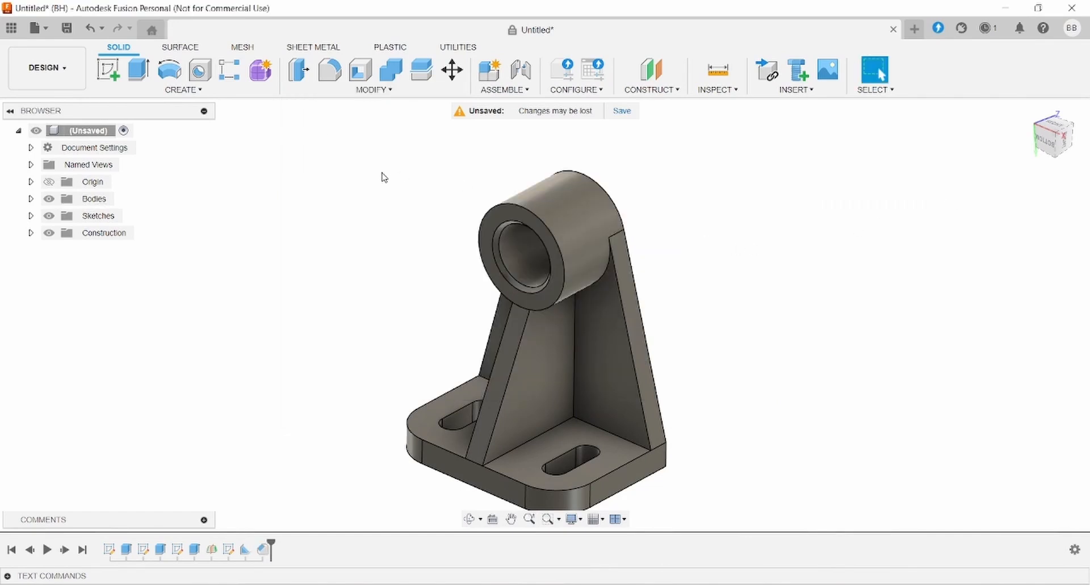
- Fillet the ten inner edges where rib, web, plate and boss meet, on both sides of the rib, using the reference drawing's R5 radius
{"action": "left_click", "coordinate": [528, 584]}
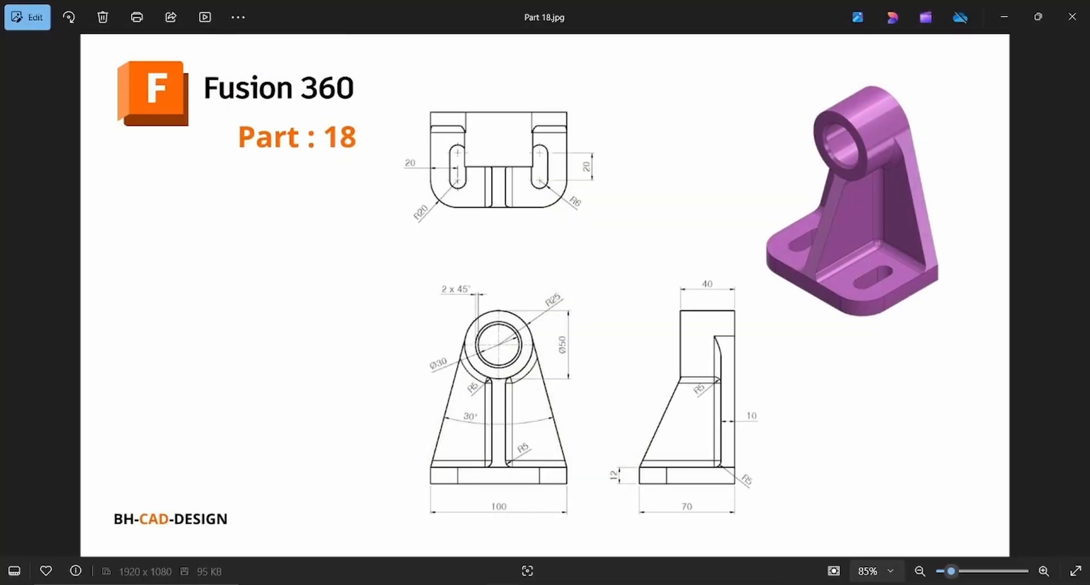
{"action": "key", "text": "alt+Tab"}
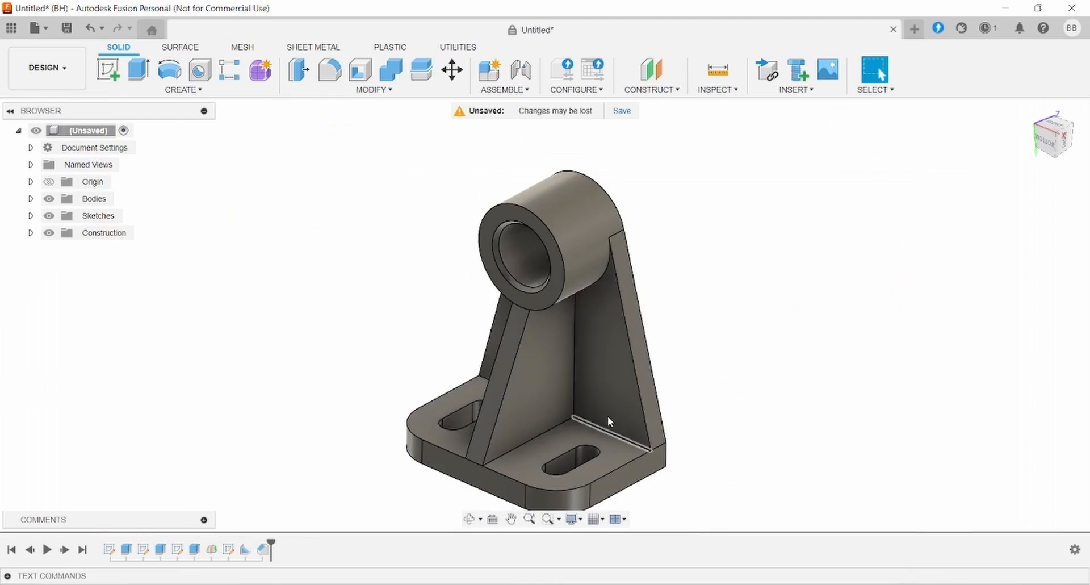
{"action": "left_click", "coordinate": [332, 69]}
{"action": "left_click", "coordinate": [544, 432]}
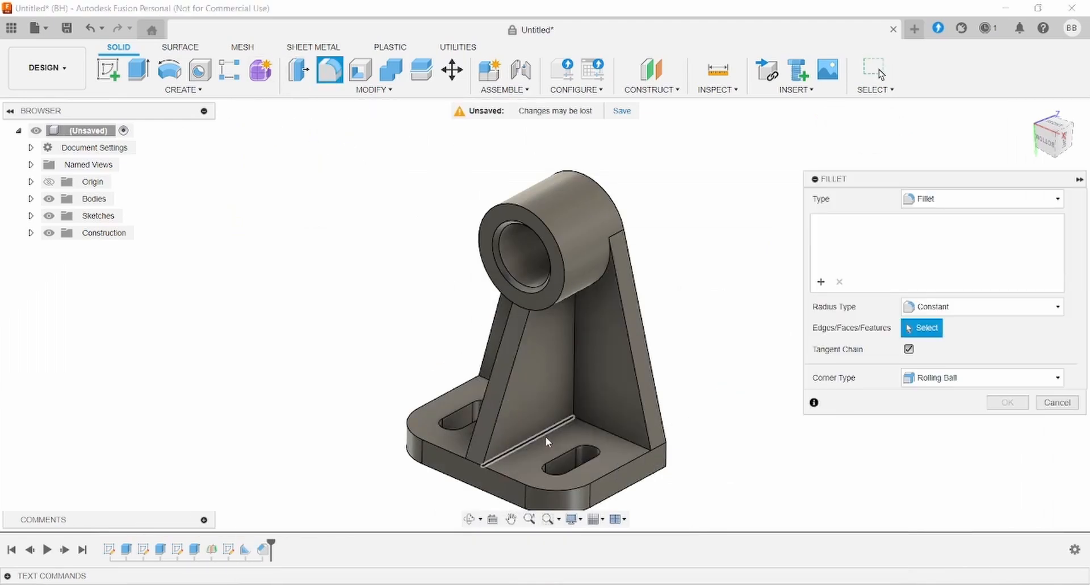
{"action": "left_click", "coordinate": [574, 372]}
{"action": "left_click", "coordinate": [603, 430]}
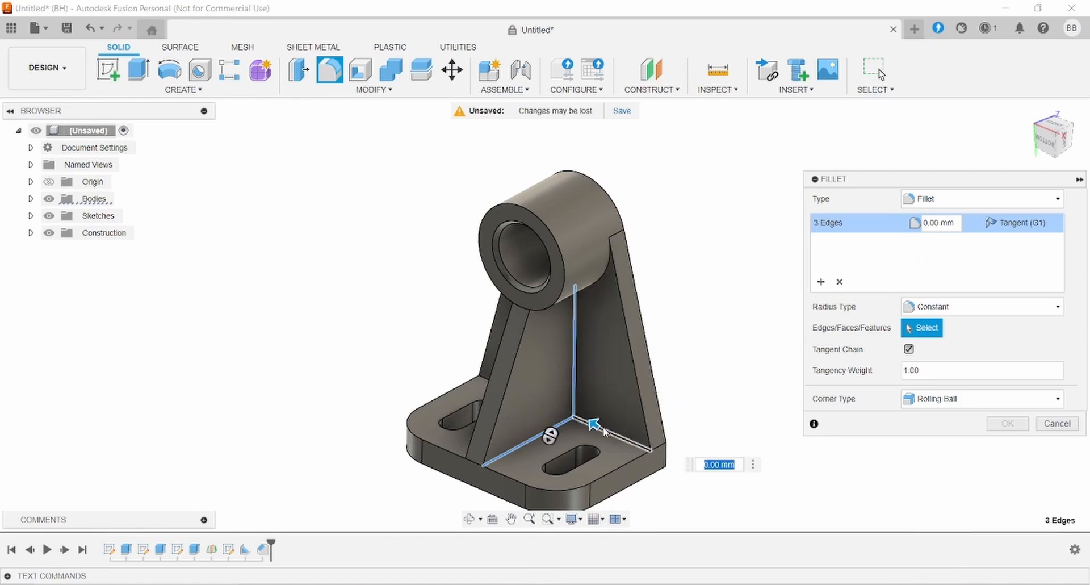
{"action": "middle_click_drag", "start_coordinate": [370, 360], "coordinate": [457, 434], "text": "shift"}
{"action": "left_click", "coordinate": [456, 430]}
{"action": "left_click", "coordinate": [474, 387]}
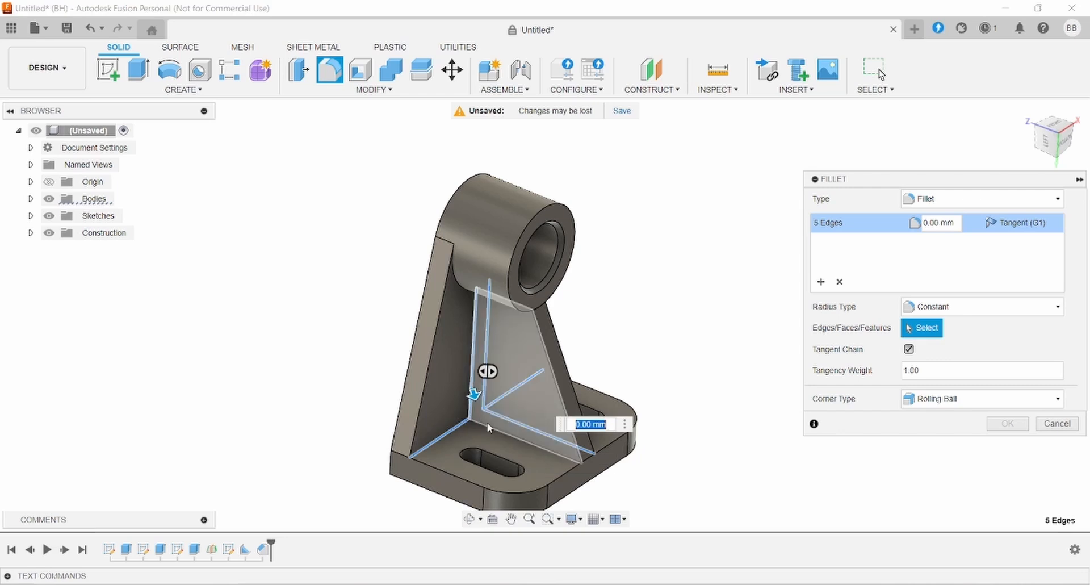
{"action": "middle_click_drag", "start_coordinate": [401, 341], "coordinate": [369, 256], "text": "shift"}
{"action": "left_click", "coordinate": [467, 292]}
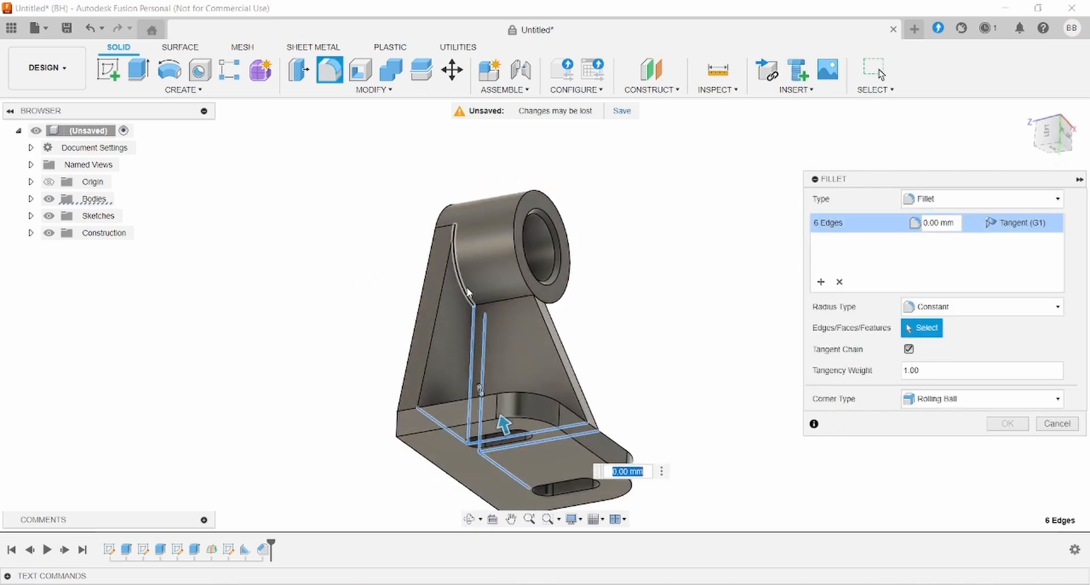
{"action": "left_click", "coordinate": [498, 300]}
{"action": "middle_click_drag", "start_coordinate": [498, 300], "coordinate": [558, 312], "text": "shift"}
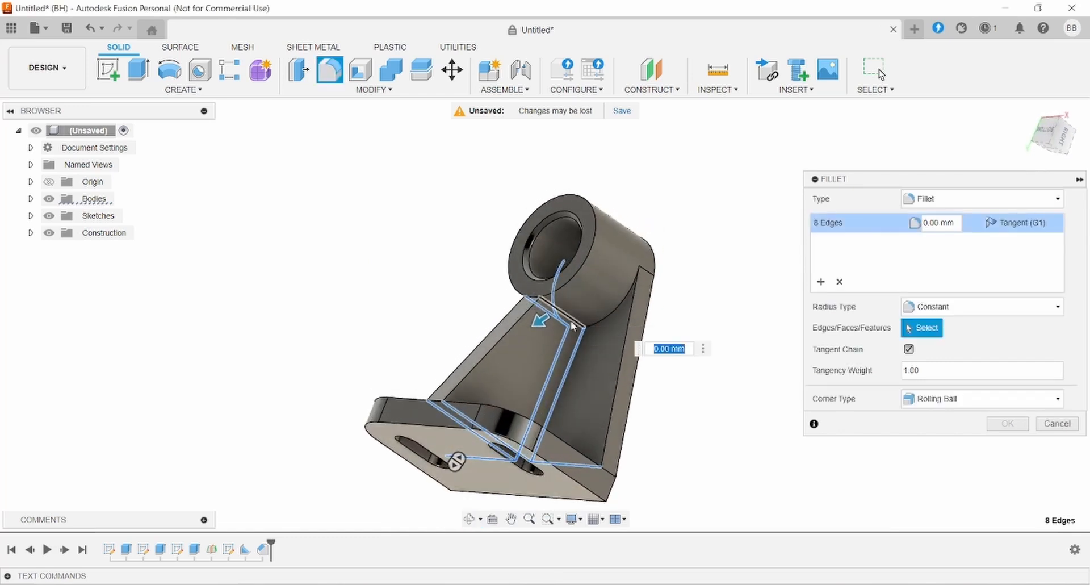
{"action": "left_click", "coordinate": [608, 318]}
{"action": "middle_click_drag", "start_coordinate": [329, 301], "coordinate": [795, 454]}
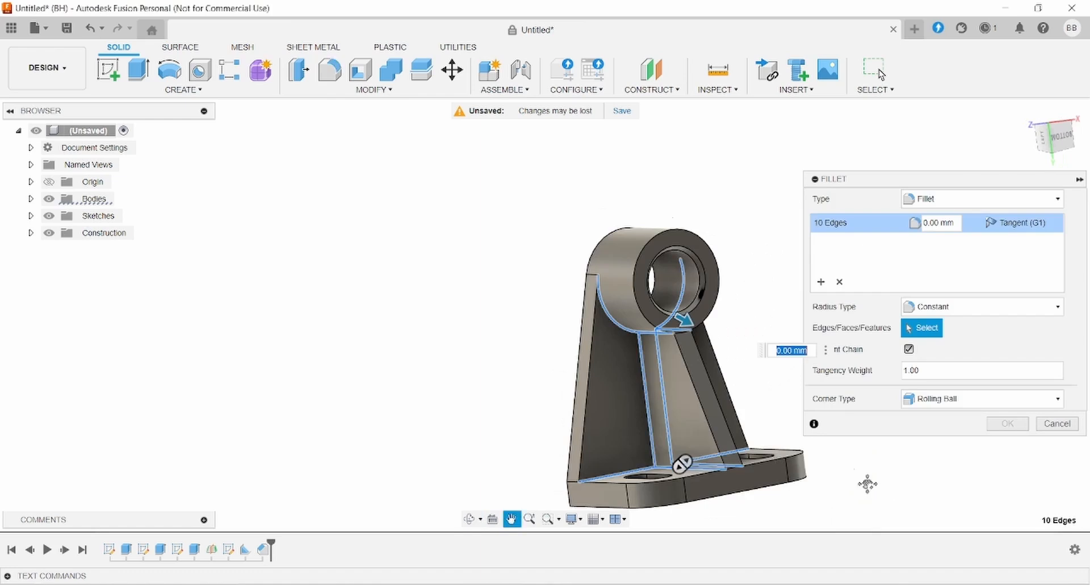
{"action": "middle_click_drag", "start_coordinate": [883, 496], "coordinate": [731, 391]}
{"action": "double_click", "coordinate": [941, 223]}
{"action": "key", "text": "Return"}
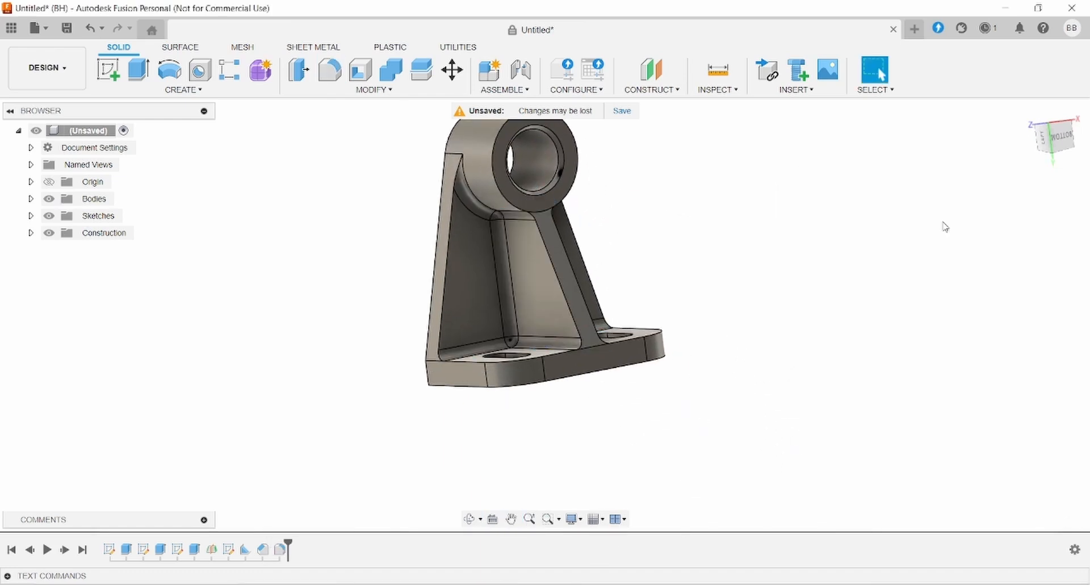
- Recolour the bracket's Steel - Satin appearance to purple and inspect the finished part
{"action": "middle_click_drag", "start_coordinate": [783, 276], "coordinate": [679, 453], "text": "shift"}
{"action": "middle_click_drag", "start_coordinate": [678, 324], "coordinate": [653, 376]}
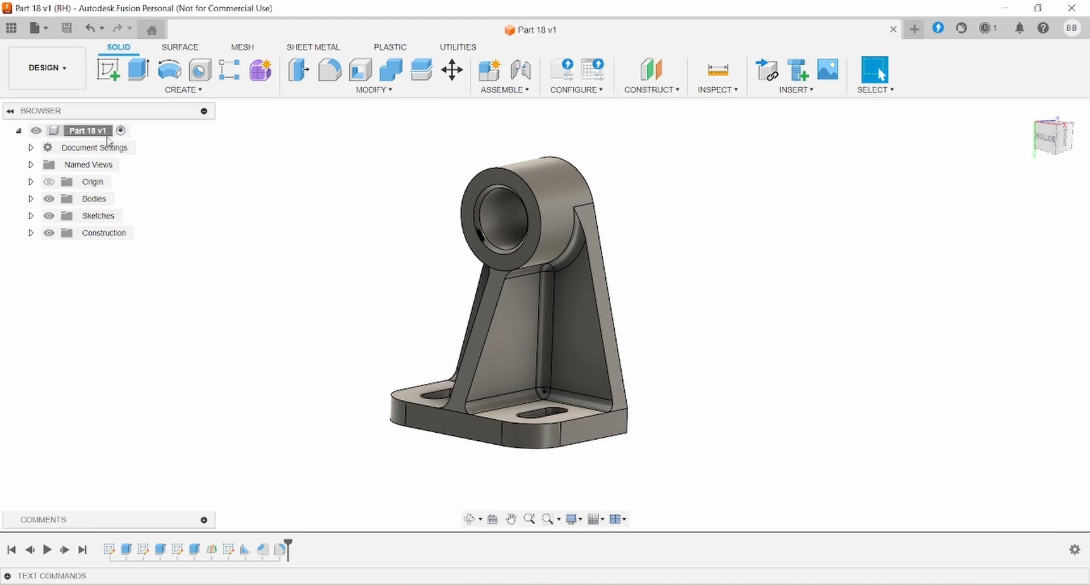
{"action": "right_click", "coordinate": [108, 136]}
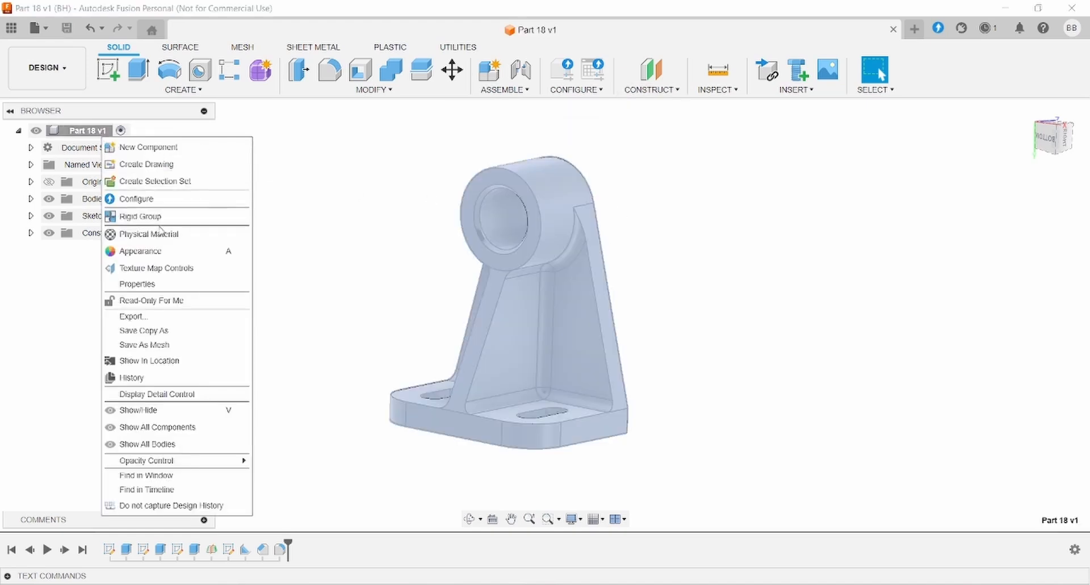
{"action": "left_click", "coordinate": [161, 250]}
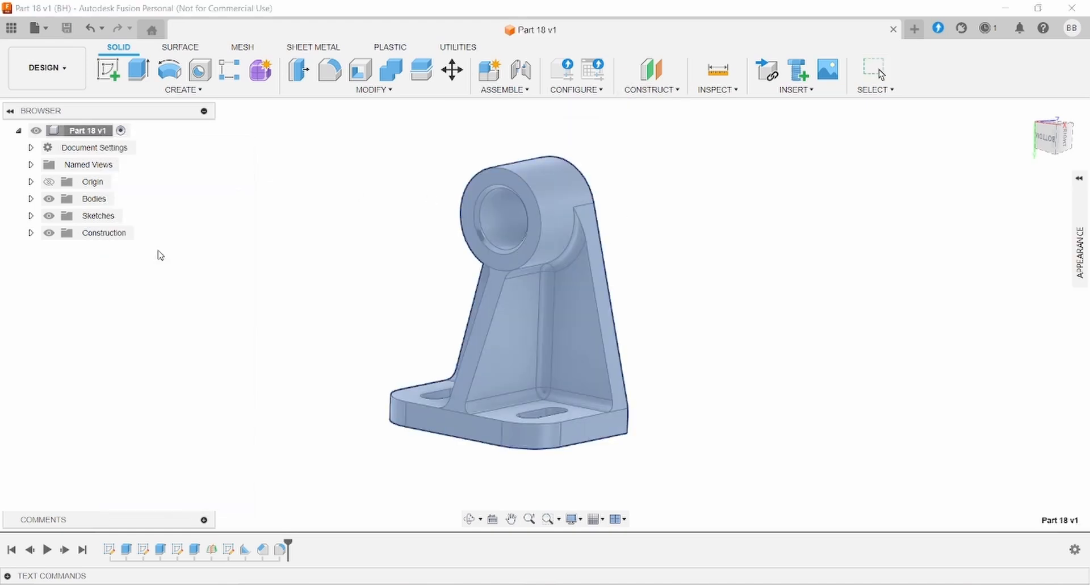
{"action": "left_click", "coordinate": [1079, 180]}
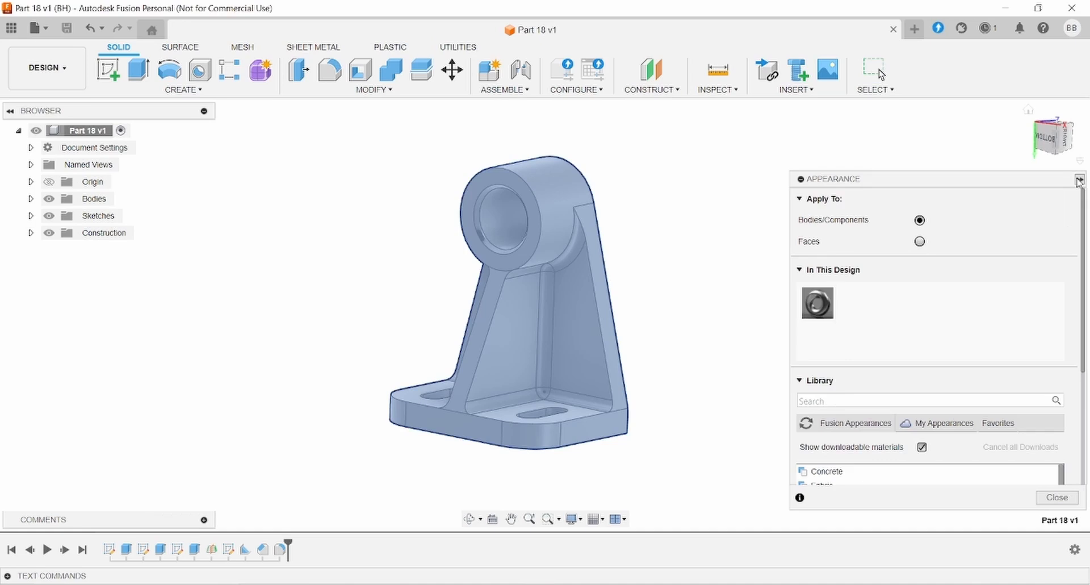
{"action": "right_click", "coordinate": [814, 311]}
{"action": "left_click", "coordinate": [854, 322]}
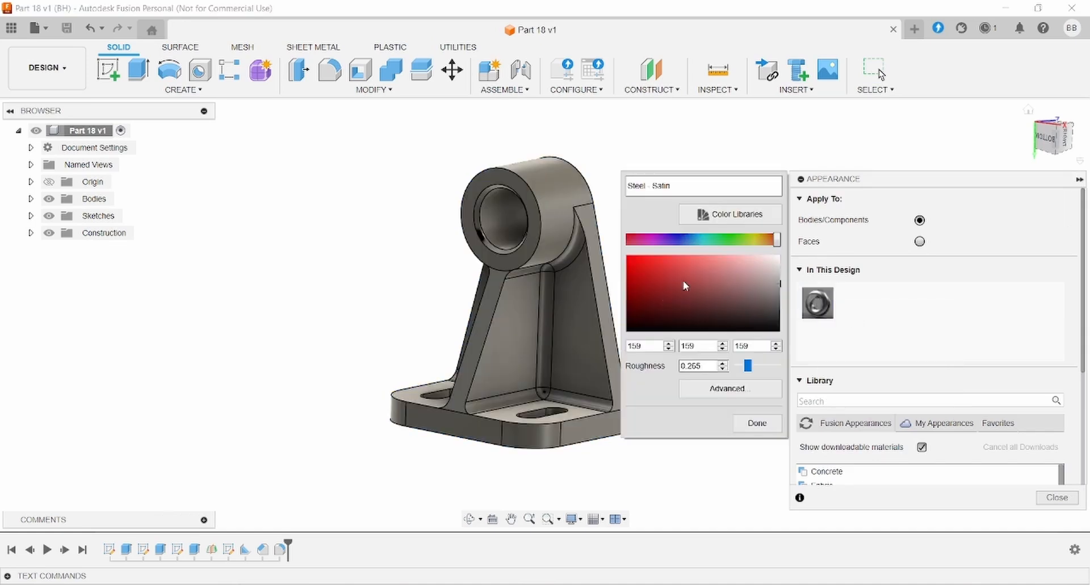
{"action": "mouse_move", "coordinate": [688, 243]}
{"action": "left_mouse_down"}
{"action": "mouse_move", "coordinate": [664, 244]}
{"action": "mouse_move", "coordinate": [732, 244]}
{"action": "mouse_move", "coordinate": [645, 251]}
{"action": "mouse_move", "coordinate": [660, 264]}
{"action": "mouse_move", "coordinate": [687, 262]}
{"action": "left_mouse_up"}
{"action": "left_click", "coordinate": [761, 426]}
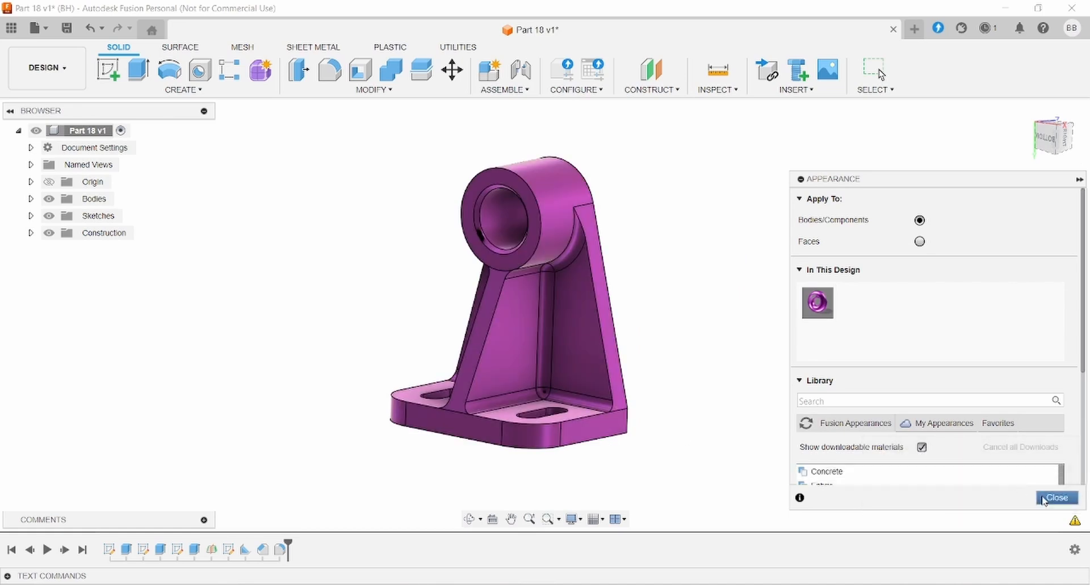
{"action": "left_click", "coordinate": [1055, 498]}
{"action": "middle_click_drag", "start_coordinate": [689, 336], "coordinate": [160, 428], "text": "shift"}
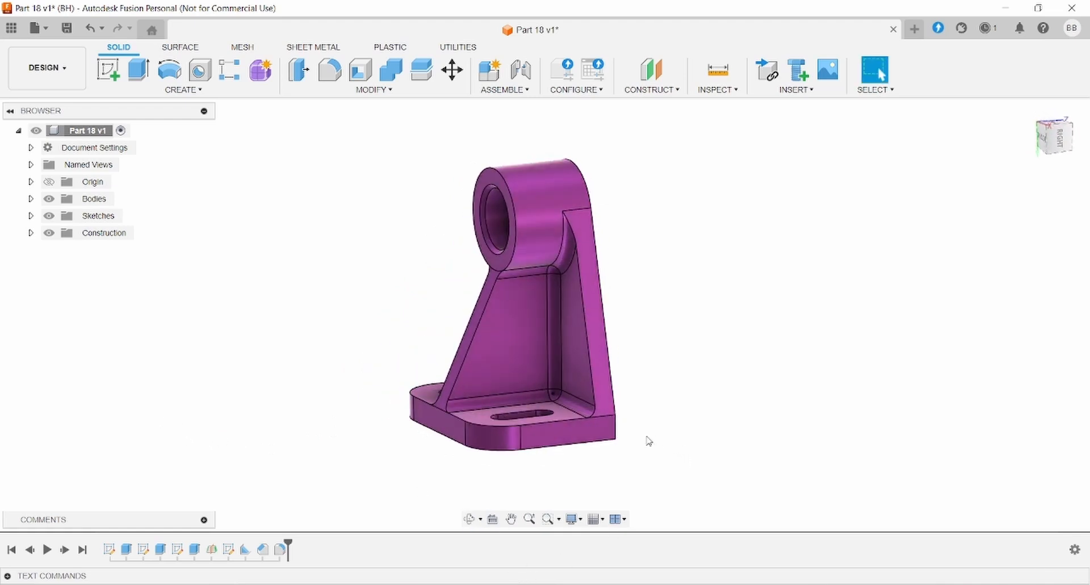